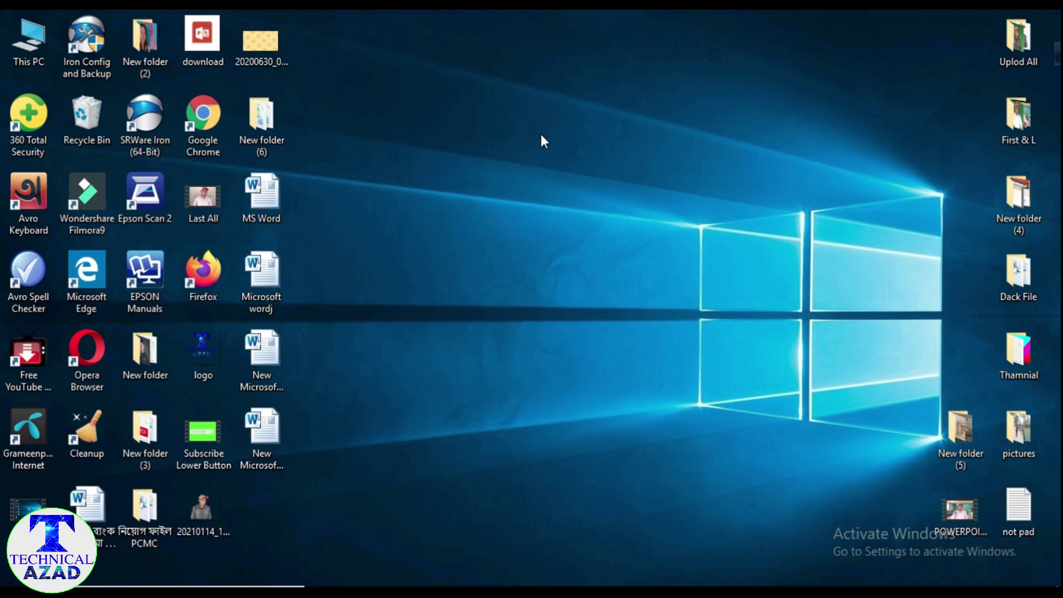
Create a new Microsoft PowerPoint Presentation file on the Windows desktop
{"action": "right_click", "coordinate": [571, 128]}
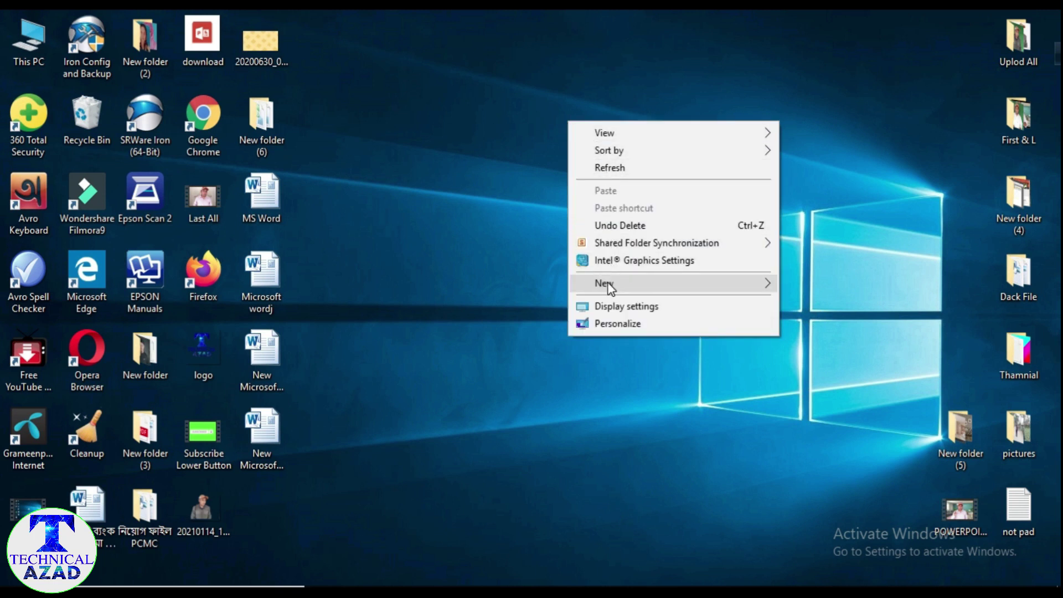
{"action": "mouse_move", "coordinate": [673, 283]}
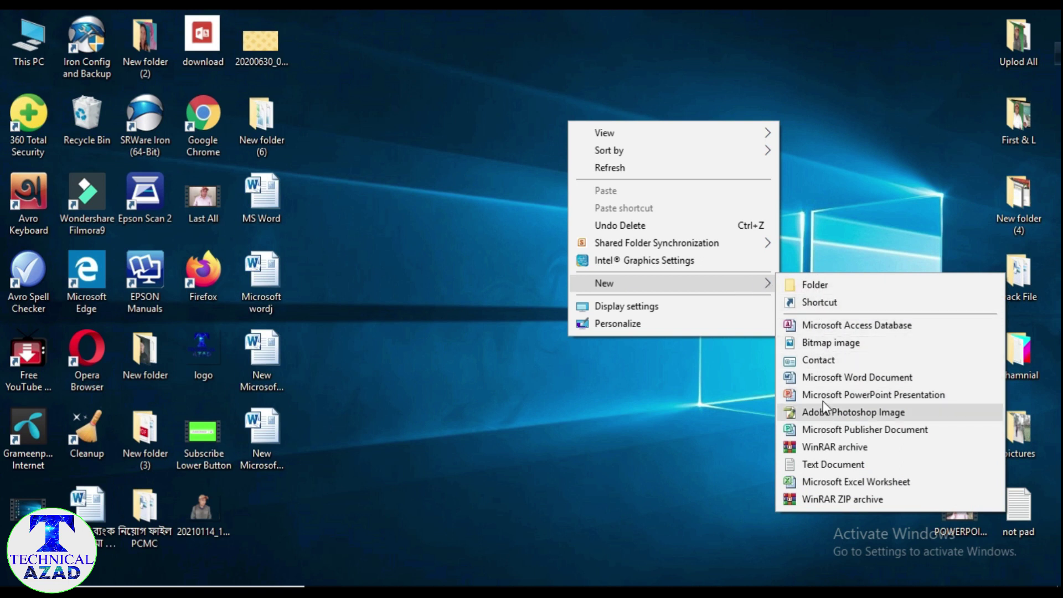
{"action": "left_click", "coordinate": [883, 396]}
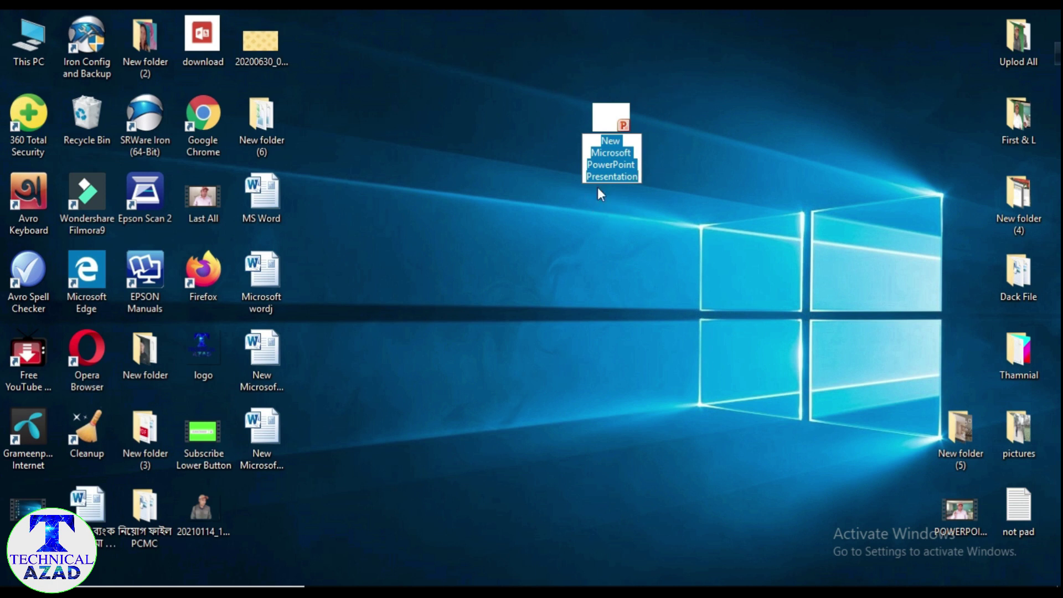
Open the new presentation file in PowerPoint 2010 and dismiss the activation prompt
{"action": "double_click", "coordinate": [611, 111]}
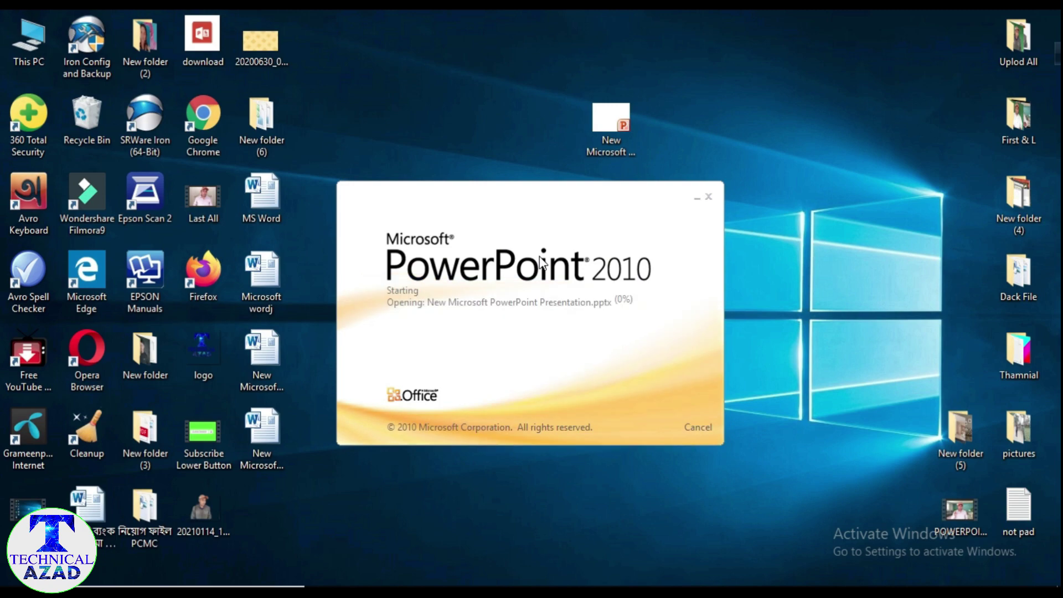
{"action": "key", "text": "Escape"}
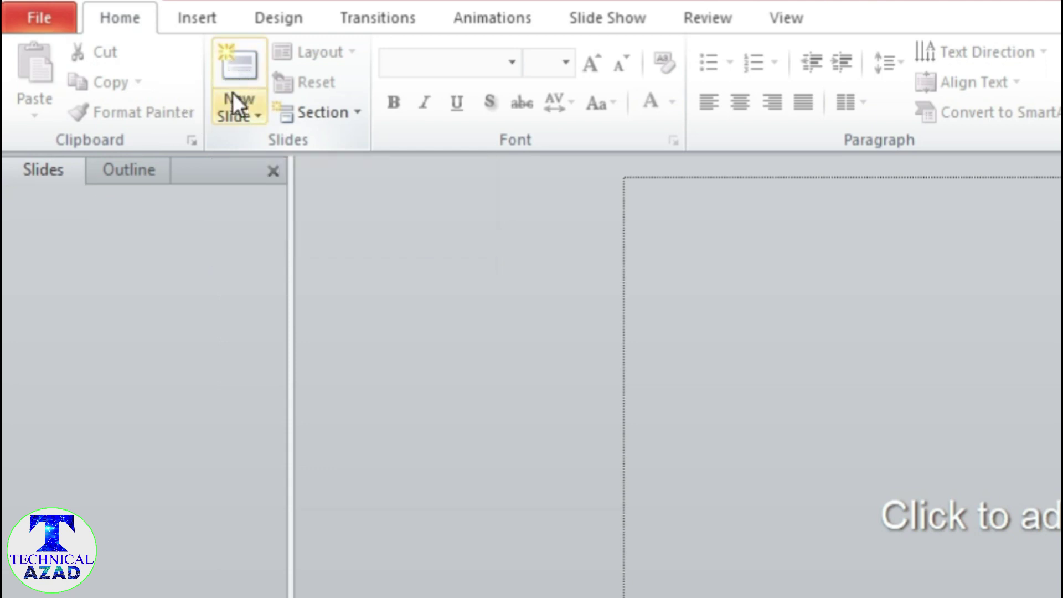
Add a first slide with the Comparison layout and place the cursor in its title
{"action": "left_click", "coordinate": [257, 115]}
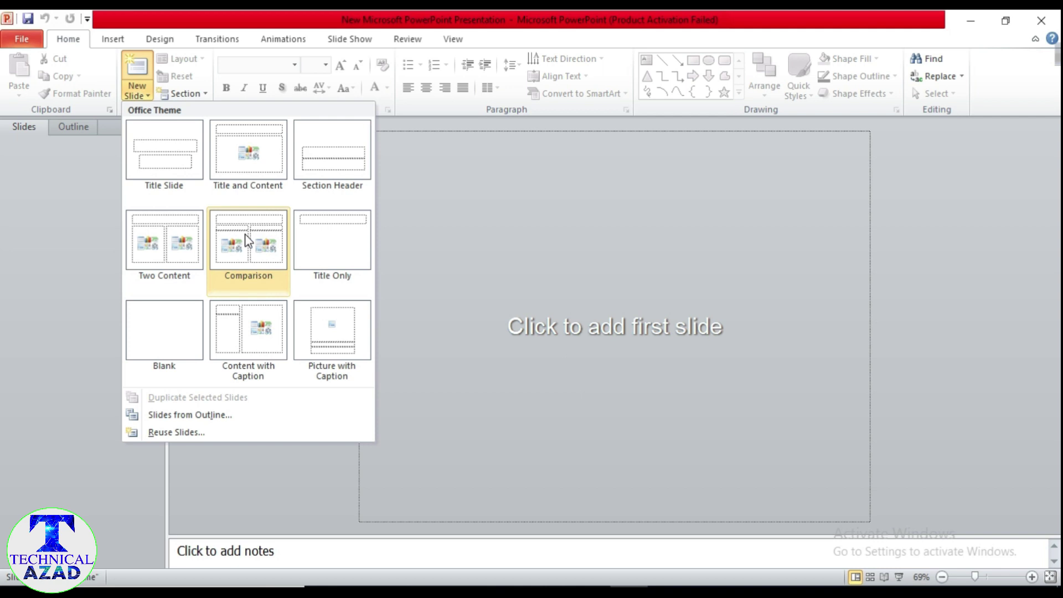
{"action": "left_click", "coordinate": [245, 235]}
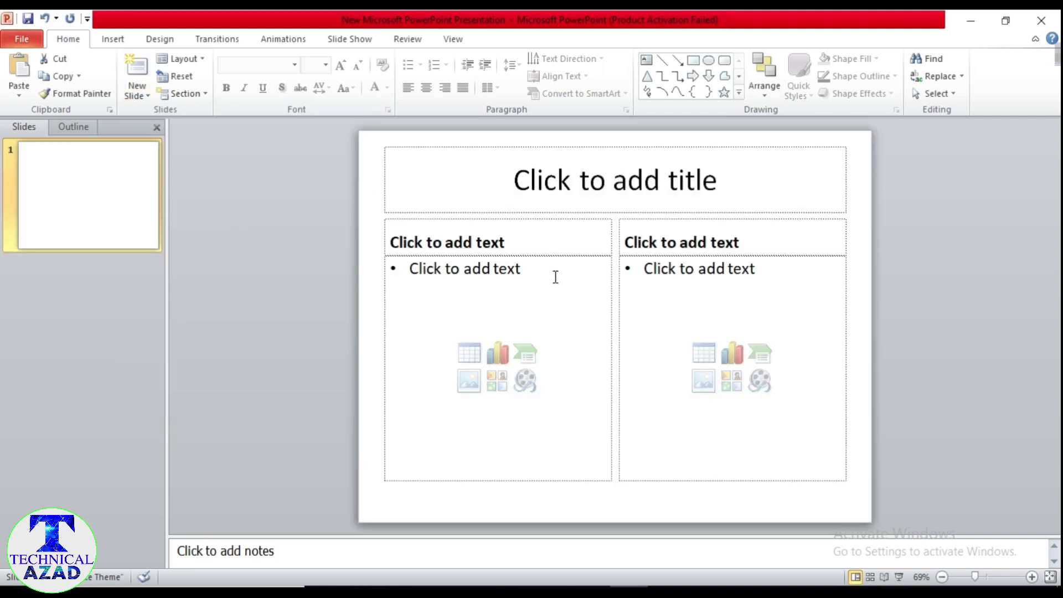
{"action": "left_click", "coordinate": [514, 182]}
Paste 'PowerPoint' as the title and the program's description into the left column
{"action": "left_click", "coordinate": [617, 183]}
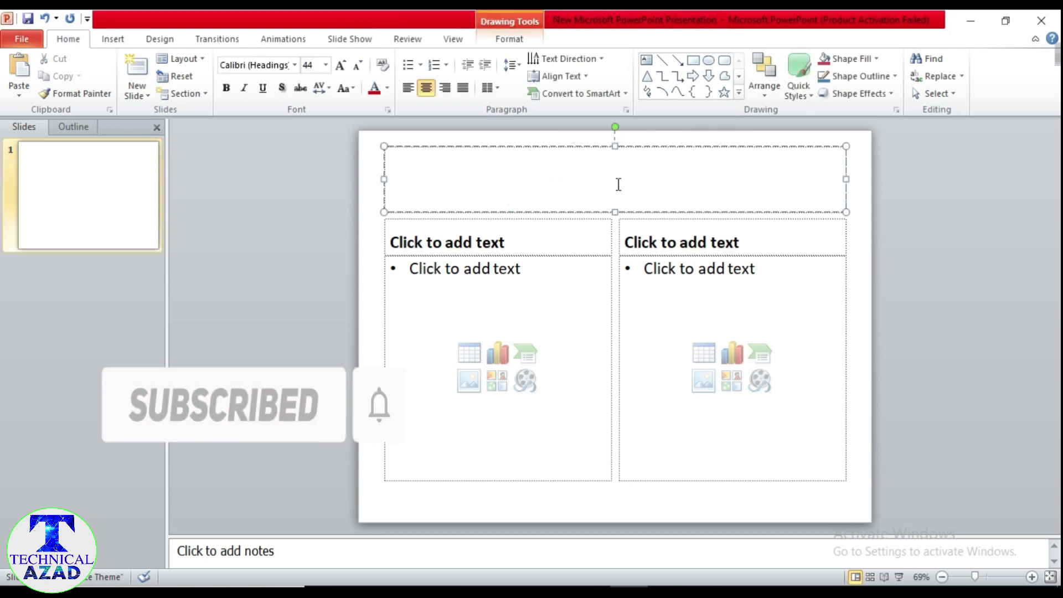
{"action": "left_click", "coordinate": [618, 184]}
{"action": "type", "text": "PowerPoint"}
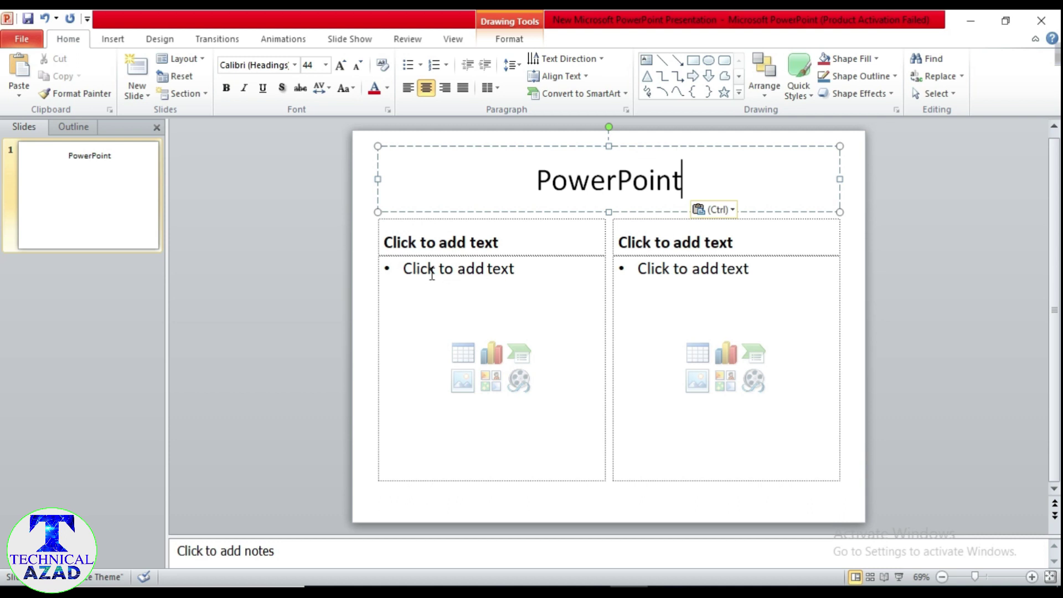
{"action": "left_click", "coordinate": [427, 296]}
{"action": "type", "text": "PowerPoint is a presentation program, created by Robert Gaskins and Dennis Austin."}
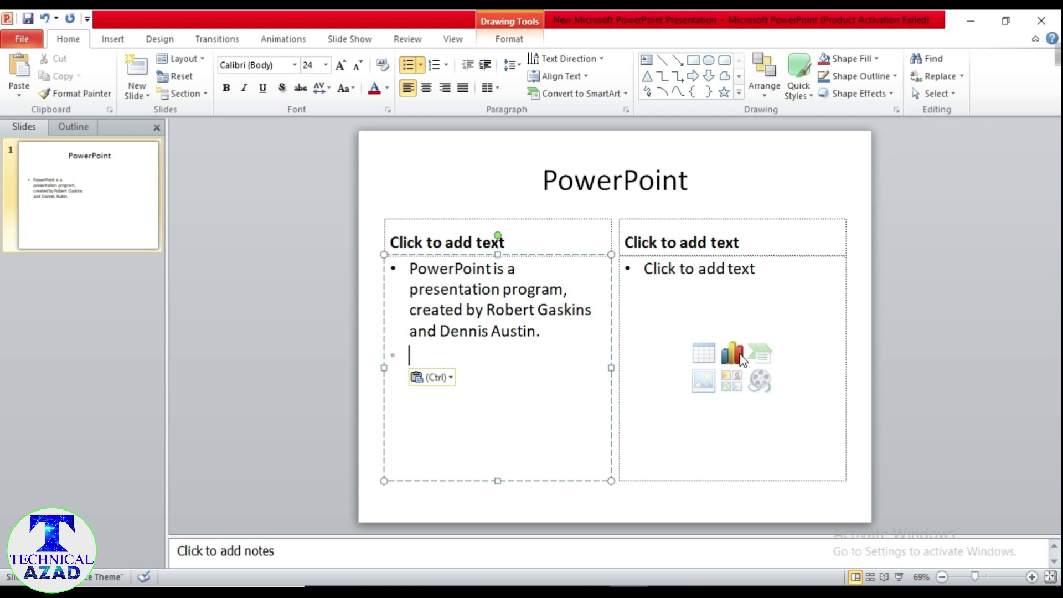
Insert the 'download' logo image from the Desktop into the right content column
{"action": "left_click", "coordinate": [706, 383]}
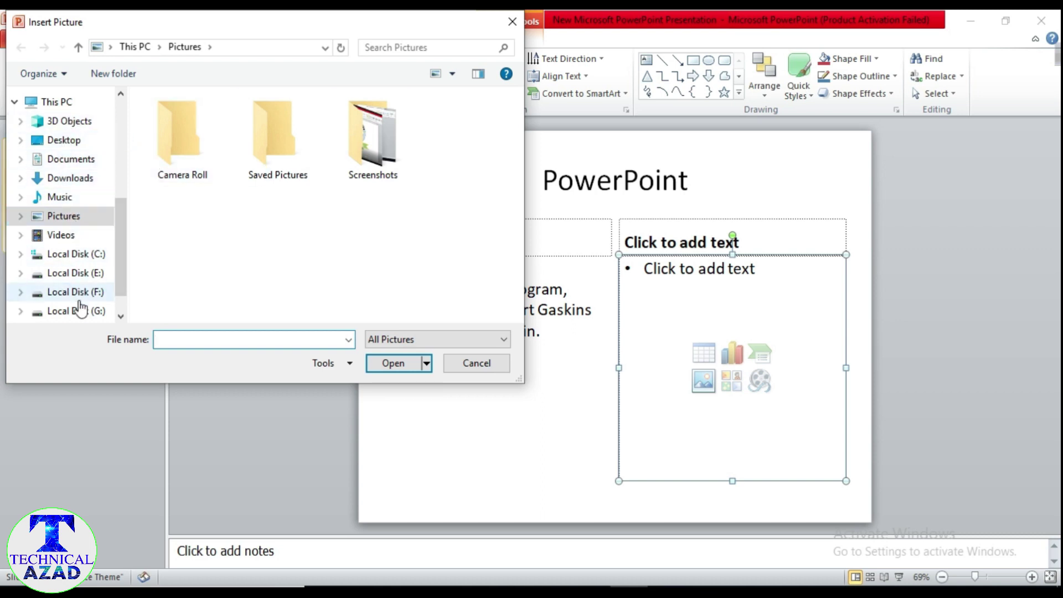
{"action": "left_click", "coordinate": [60, 141]}
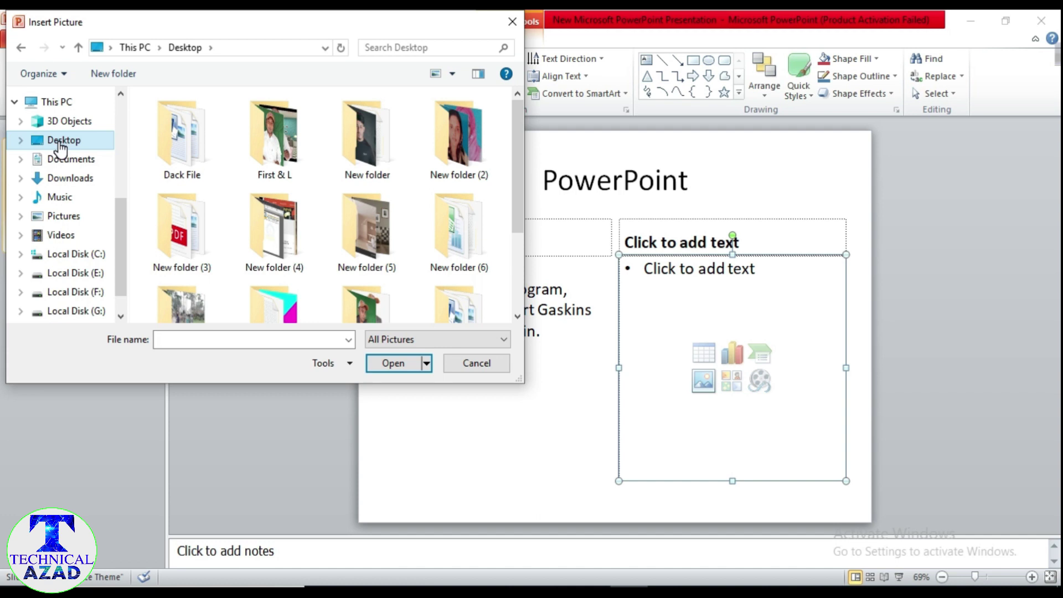
{"action": "scroll", "coordinate": [309, 188], "scroll_direction": "down", "scroll_amount": 3}
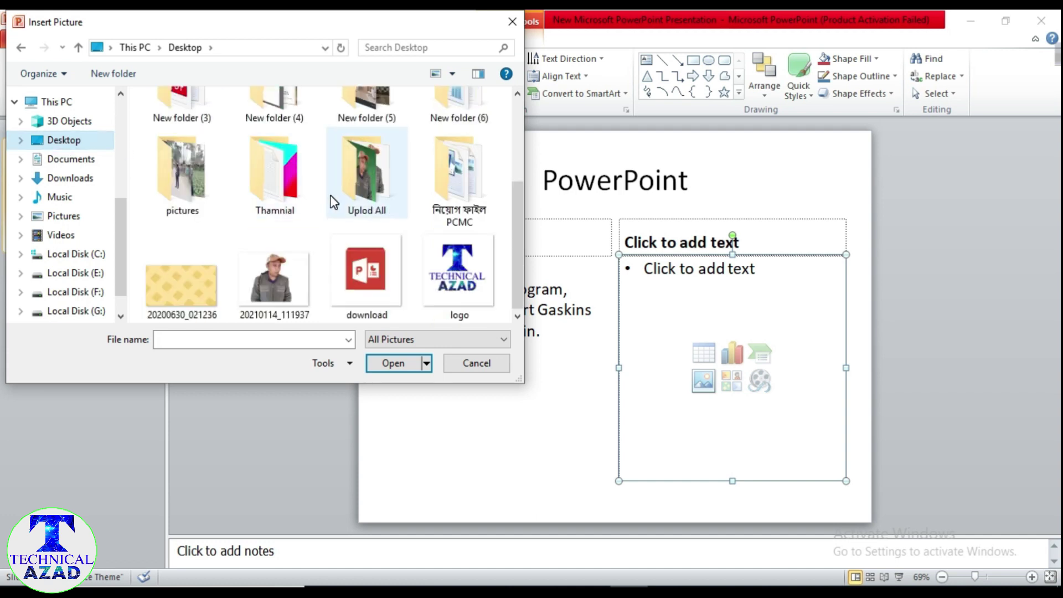
{"action": "left_click", "coordinate": [365, 273]}
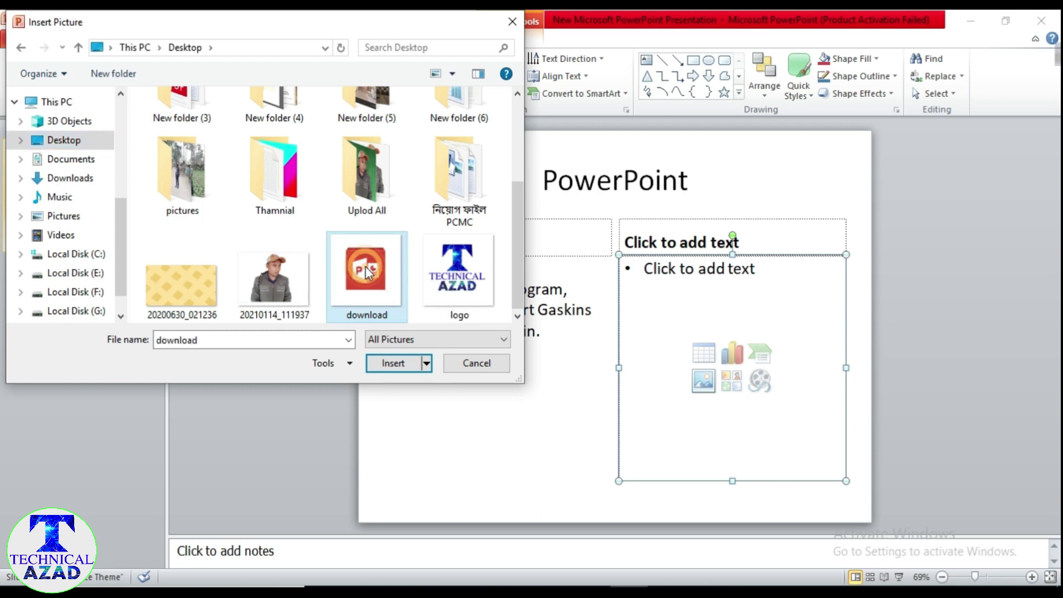
{"action": "left_click", "coordinate": [396, 364]}
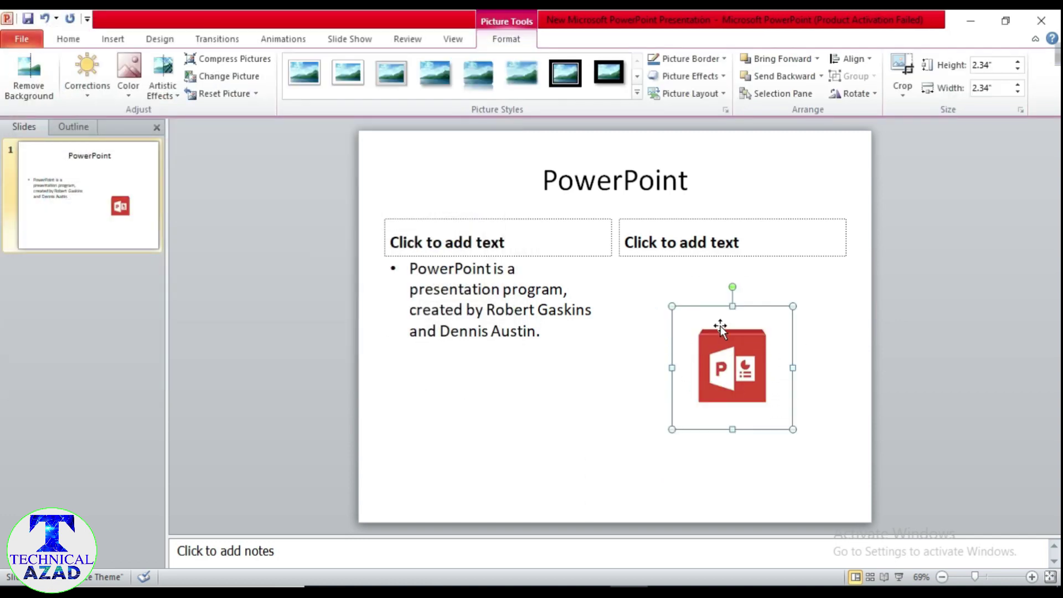
Enlarge the PowerPoint logo picture, making it taller and wider
{"action": "left_click_drag", "start_coordinate": [732, 304], "coordinate": [733, 270]}
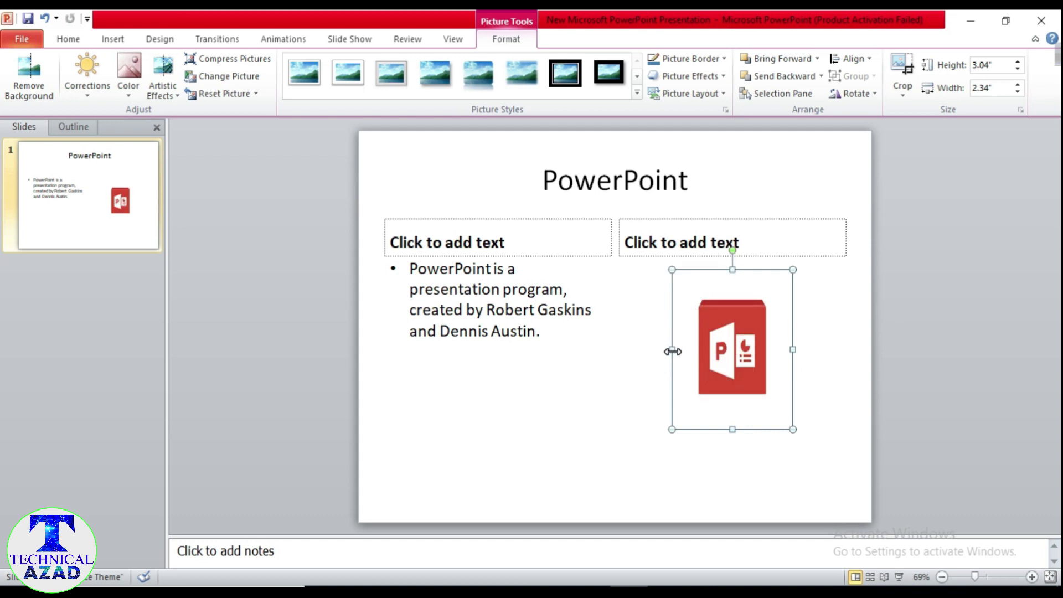
{"action": "left_click_drag", "start_coordinate": [672, 351], "coordinate": [602, 349]}
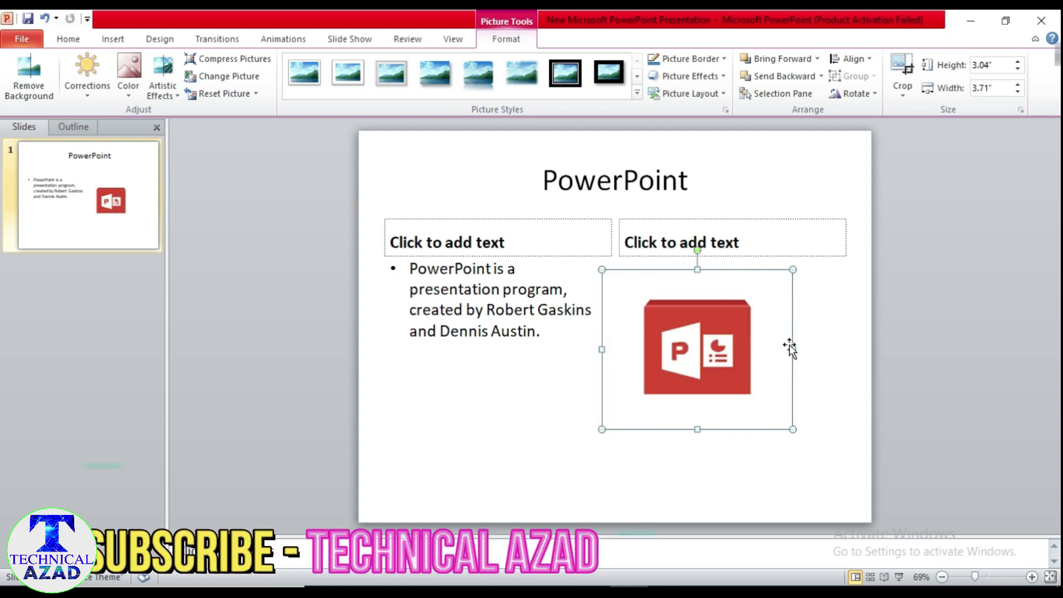
{"action": "left_click_drag", "start_coordinate": [793, 350], "coordinate": [821, 349]}
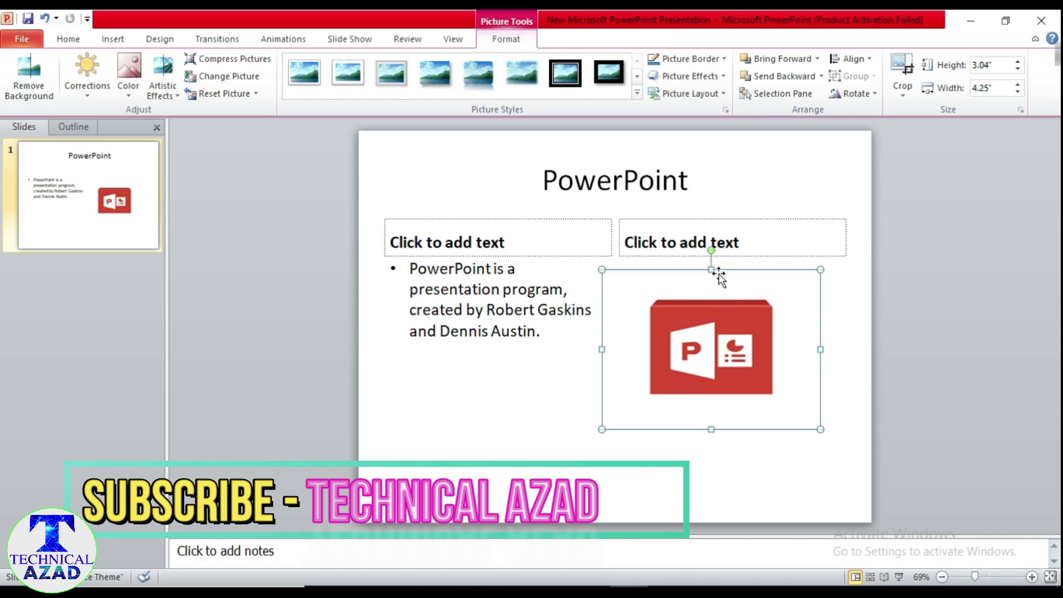
{"action": "left_click_drag", "start_coordinate": [712, 270], "coordinate": [713, 263]}
Delete the empty left and right column heading boxes
{"action": "left_click", "coordinate": [482, 243]}
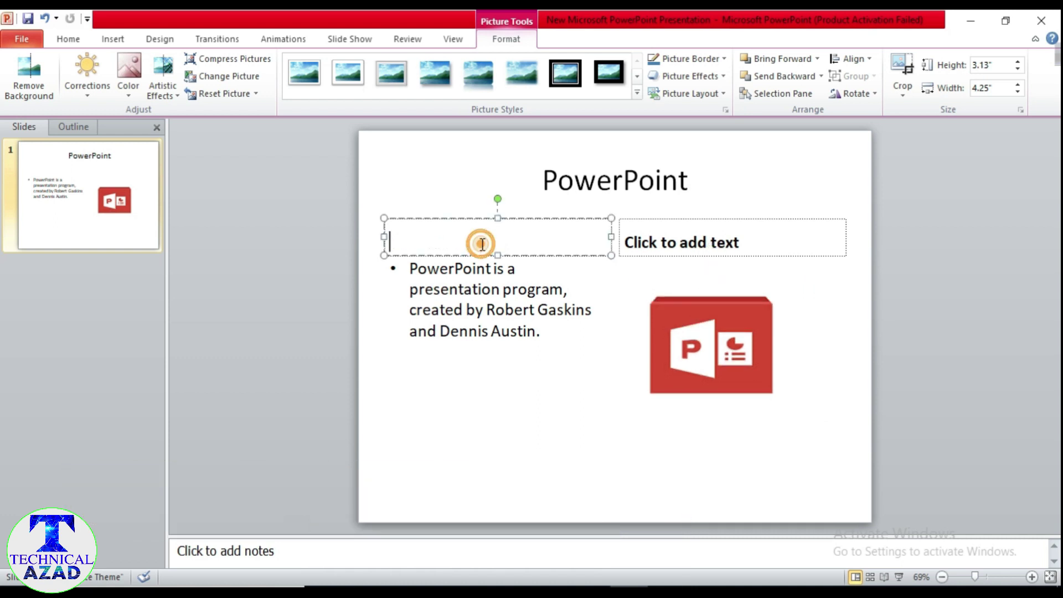
{"action": "left_click", "coordinate": [513, 218]}
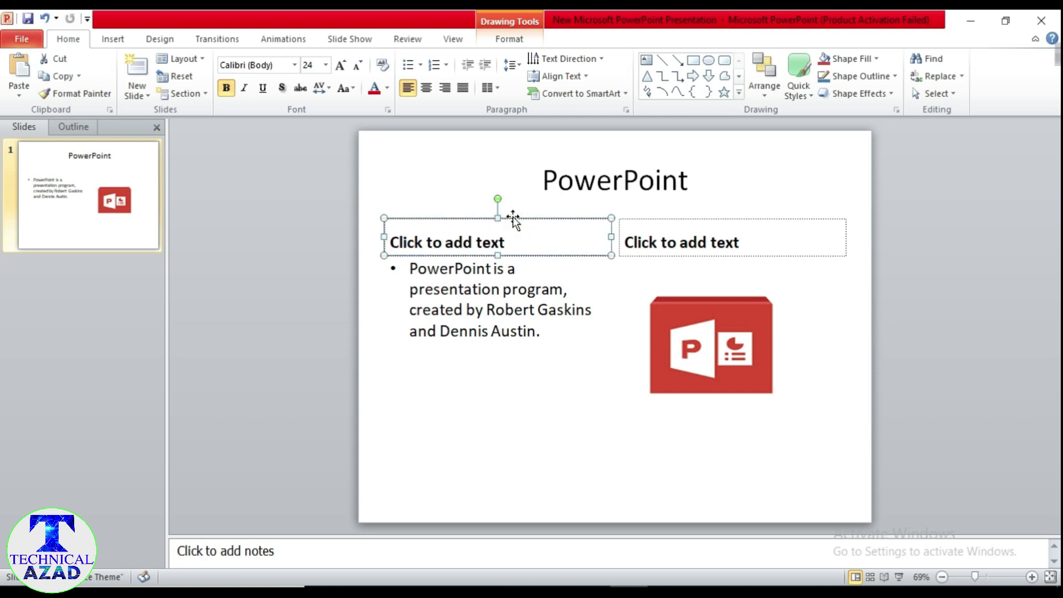
{"action": "key", "text": "Delete"}
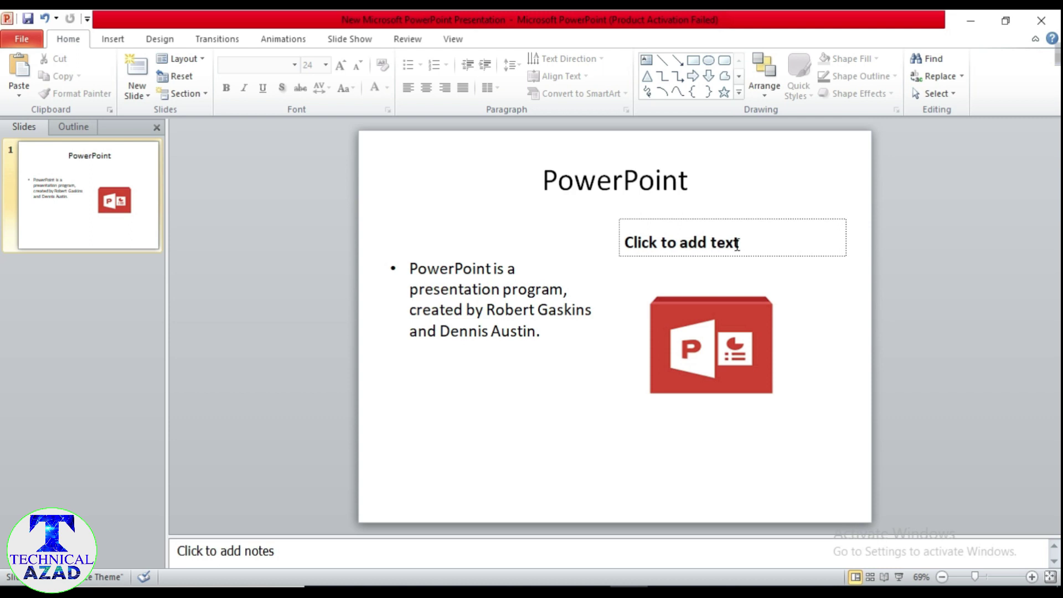
{"action": "left_click", "coordinate": [719, 220]}
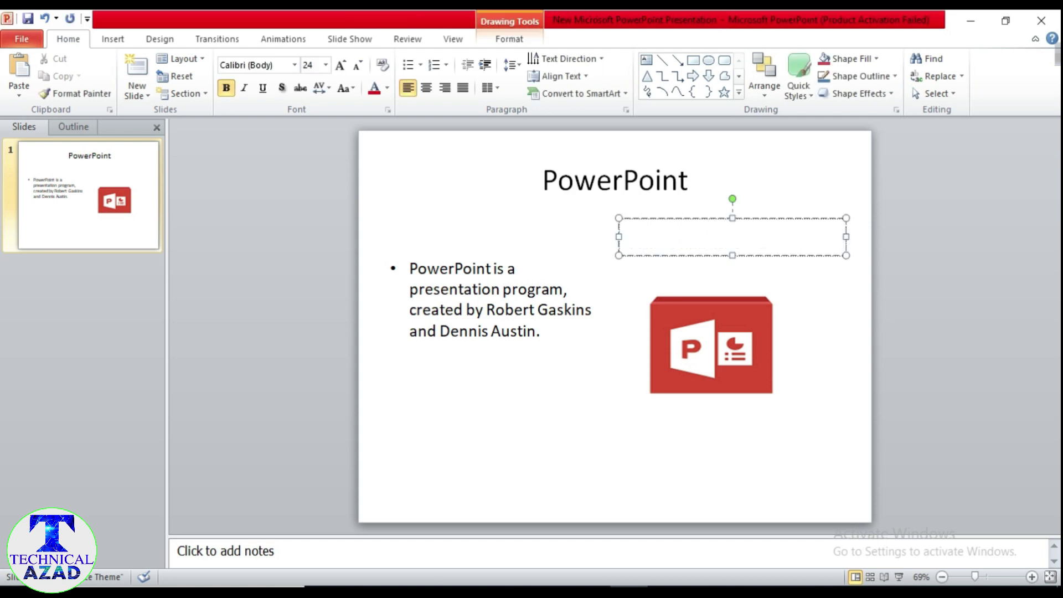
{"action": "left_click", "coordinate": [710, 255]}
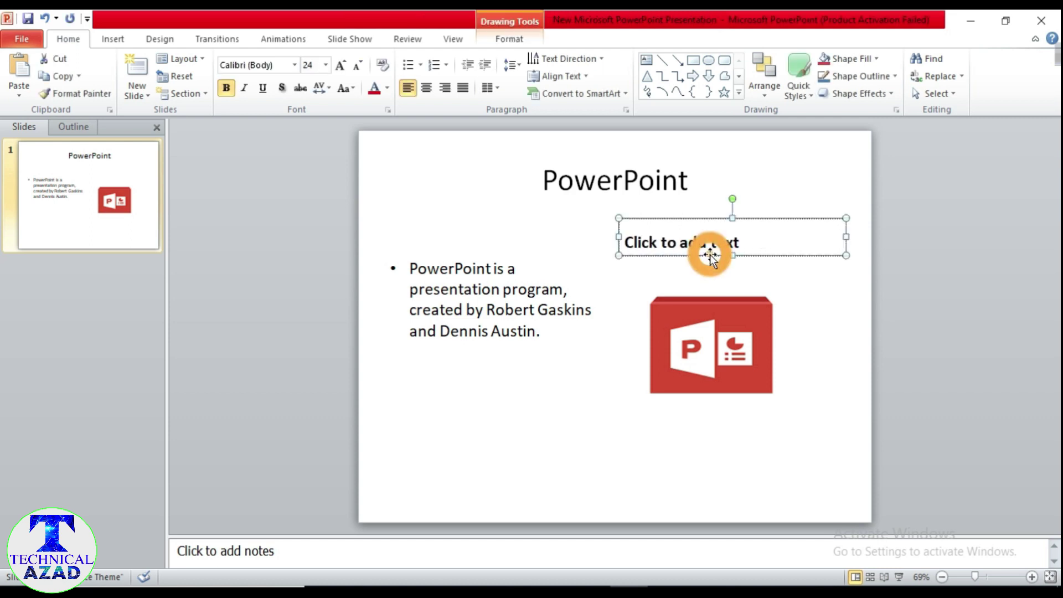
{"action": "key", "text": "Delete"}
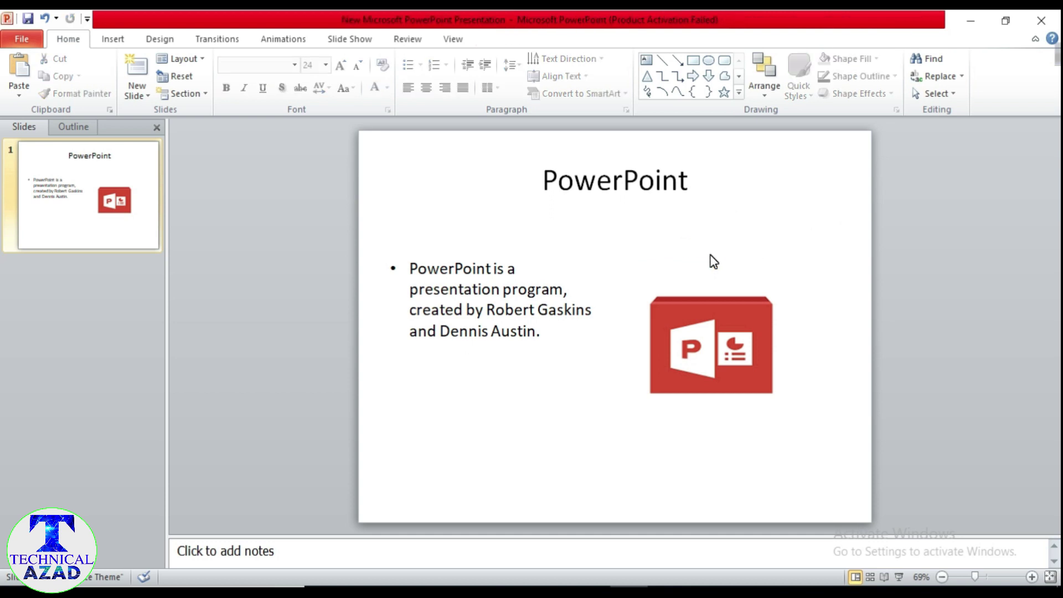
Move the logo's top edge up into the freed space and shorten its bottom
{"action": "left_click", "coordinate": [705, 297]}
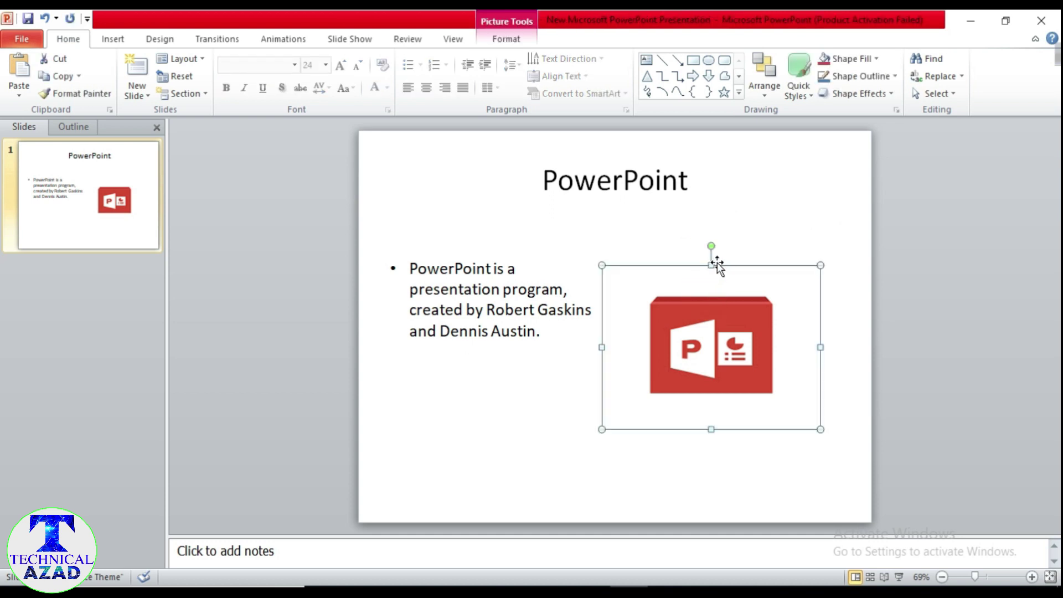
{"action": "left_click_drag", "start_coordinate": [713, 267], "coordinate": [716, 236]}
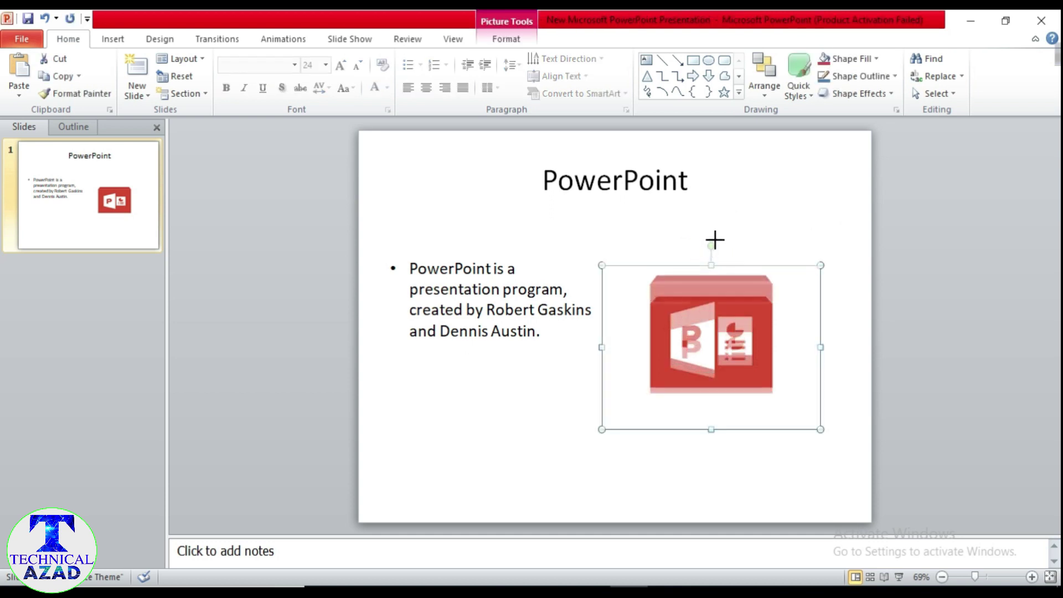
{"action": "left_click_drag", "start_coordinate": [711, 430], "coordinate": [712, 413]}
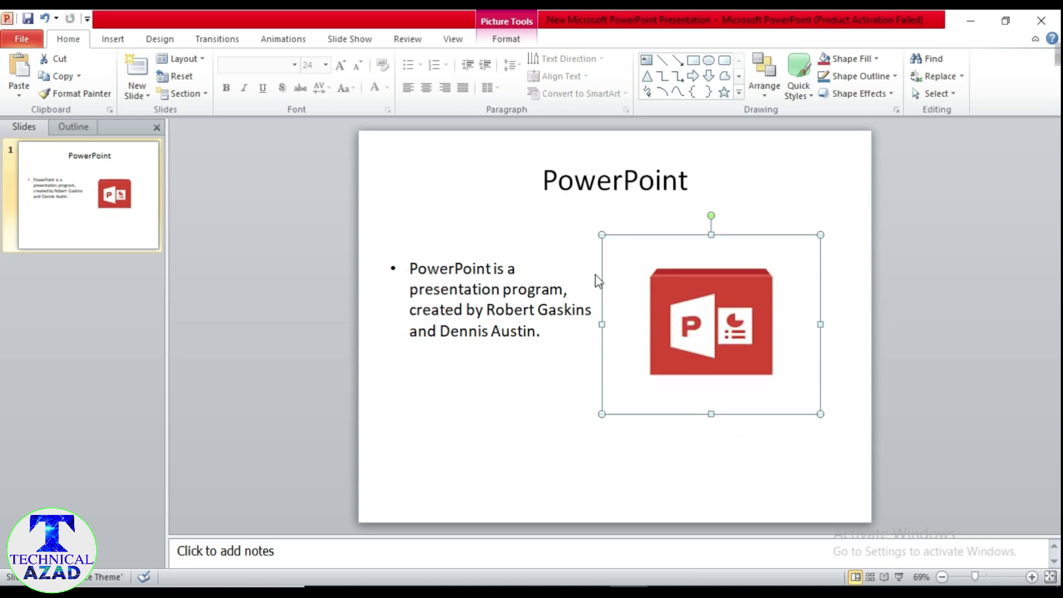
Add a second slide using the Blank layout
{"action": "left_click", "coordinate": [564, 260]}
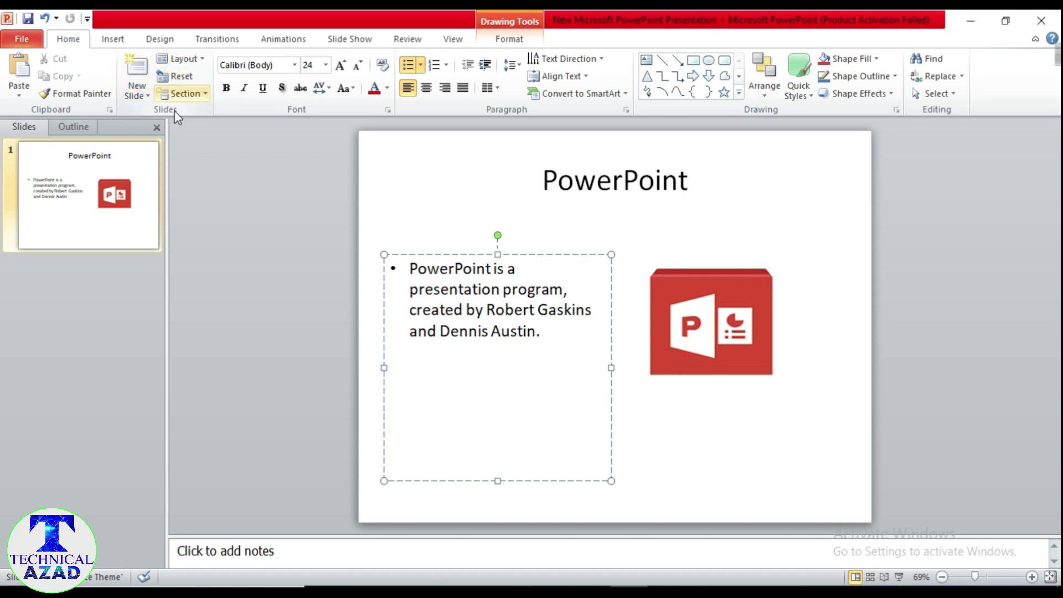
{"action": "left_click", "coordinate": [625, 288]}
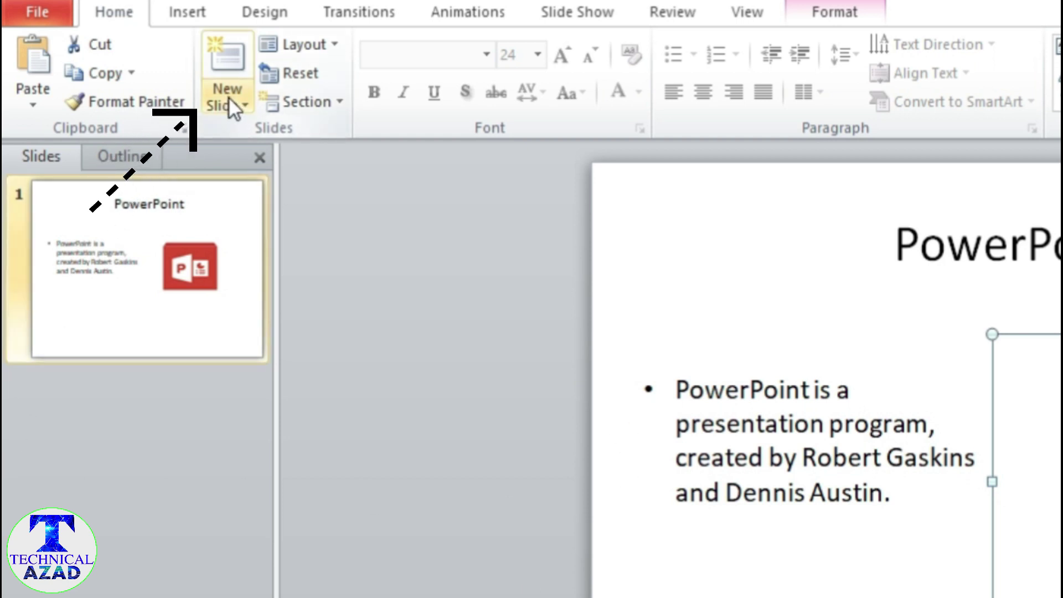
{"action": "left_click", "coordinate": [248, 104]}
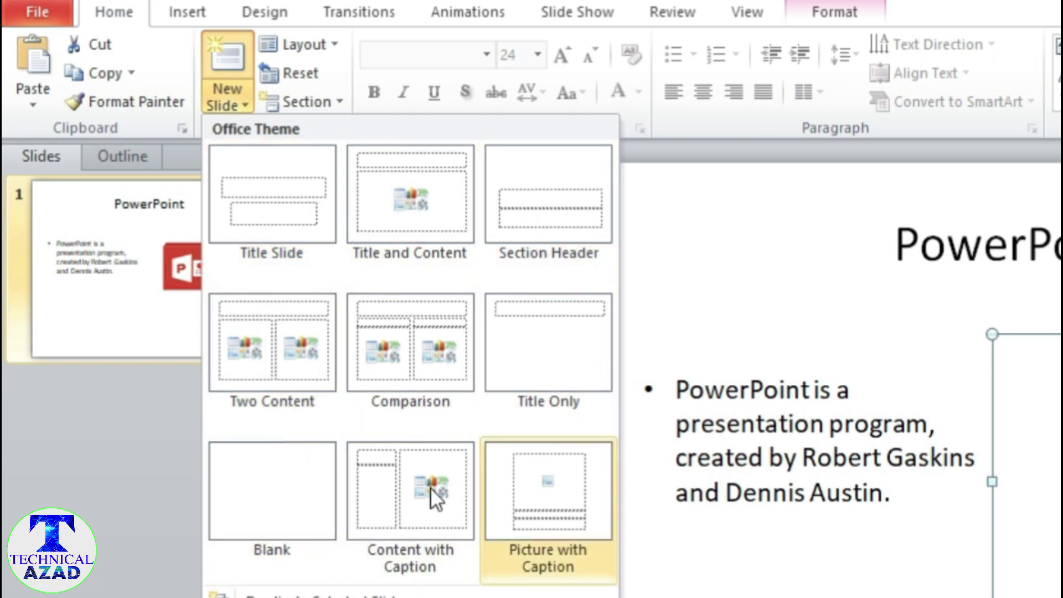
{"action": "left_click", "coordinate": [268, 472]}
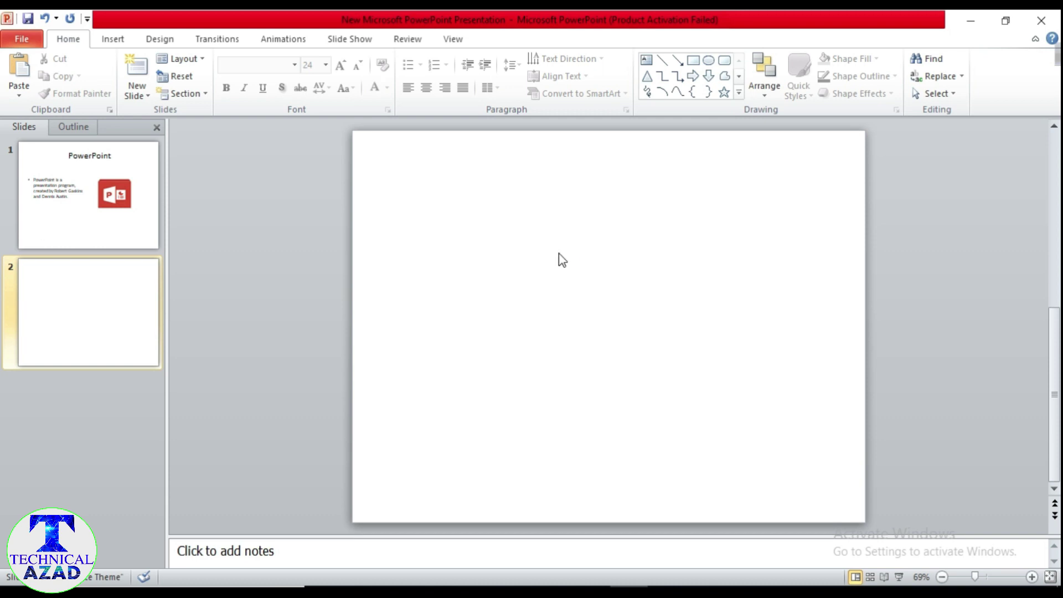
Delete the empty second slide using its thumbnail's Delete Slide command
{"action": "left_click", "coordinate": [203, 58]}
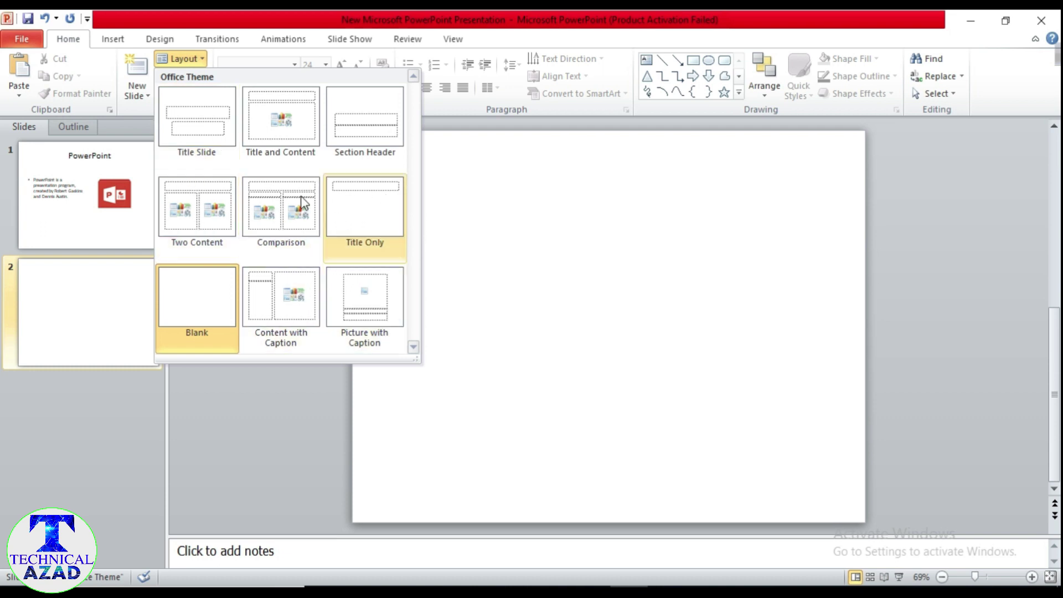
{"action": "left_click", "coordinate": [108, 307]}
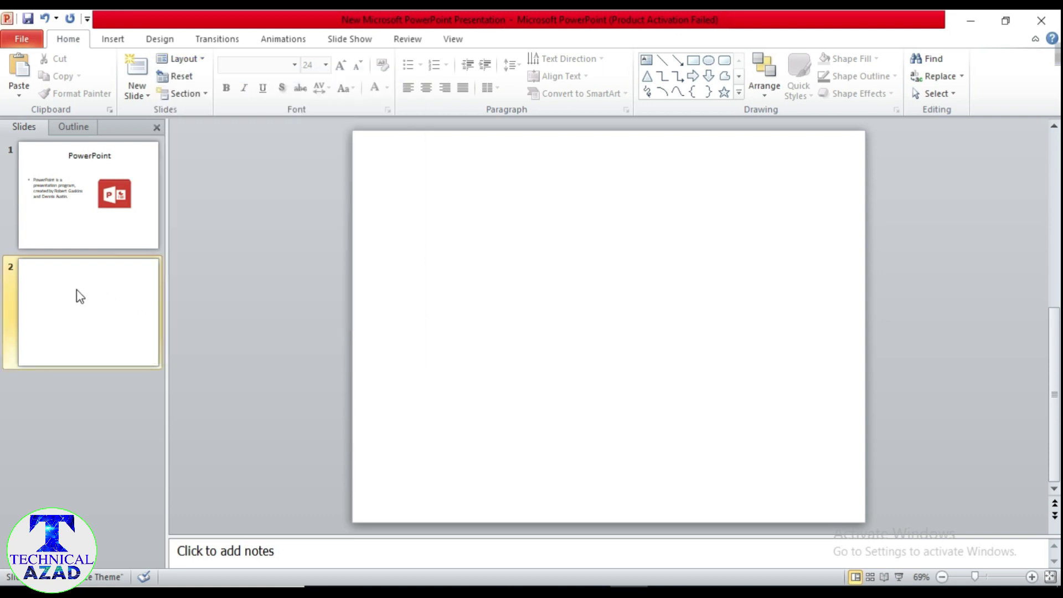
{"action": "right_click", "coordinate": [87, 292]}
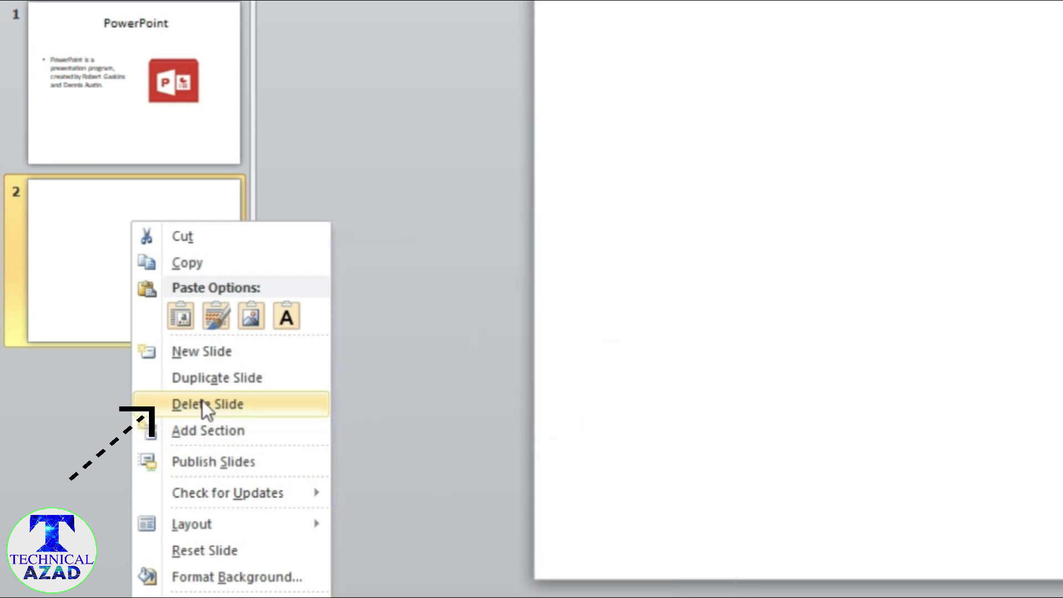
{"action": "left_click", "coordinate": [198, 402]}
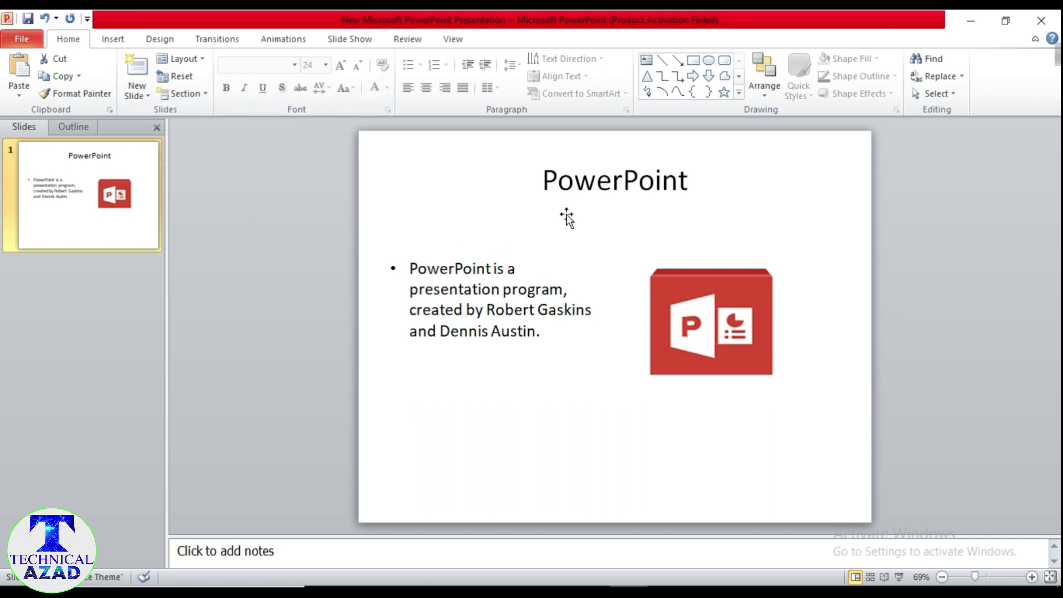
Select the 'PowerPoint' title text and change its font to Algerian
{"action": "left_click", "coordinate": [573, 180]}
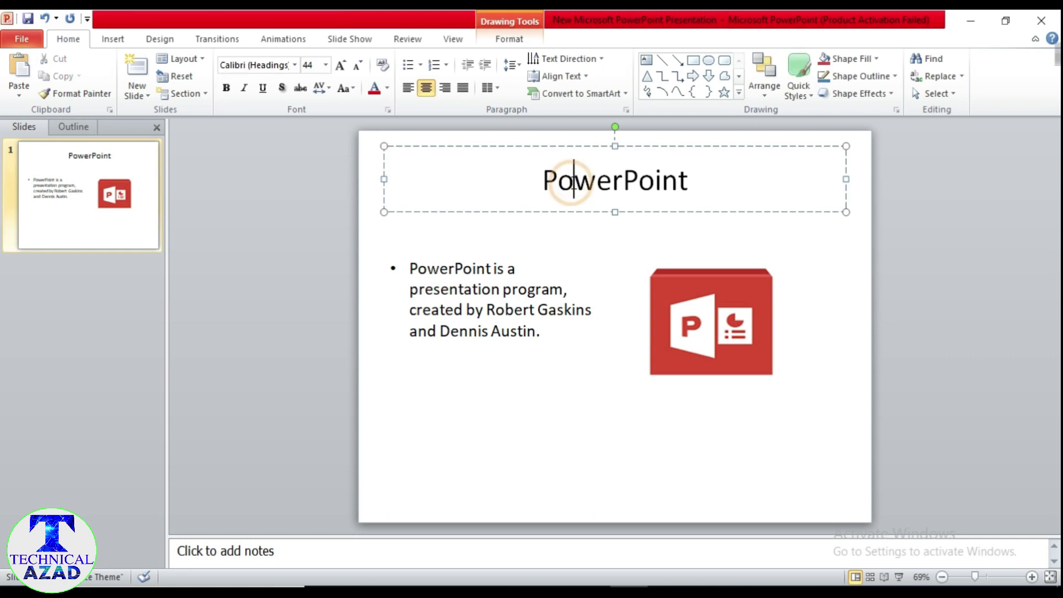
{"action": "left_click", "coordinate": [540, 180]}
{"action": "left_click_drag", "start_coordinate": [541, 180], "coordinate": [695, 184]}
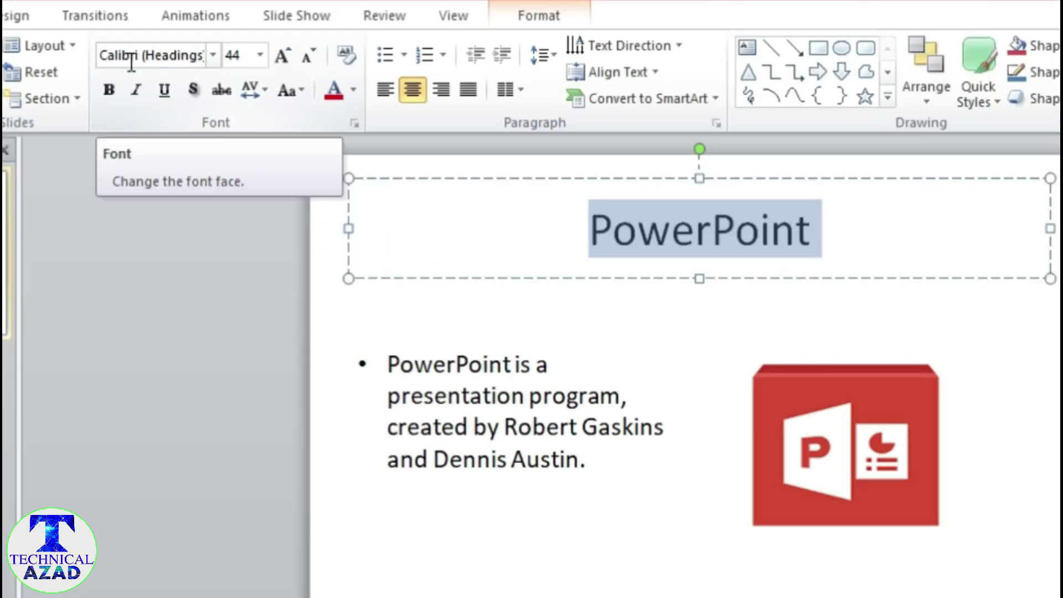
{"action": "left_click", "coordinate": [213, 55]}
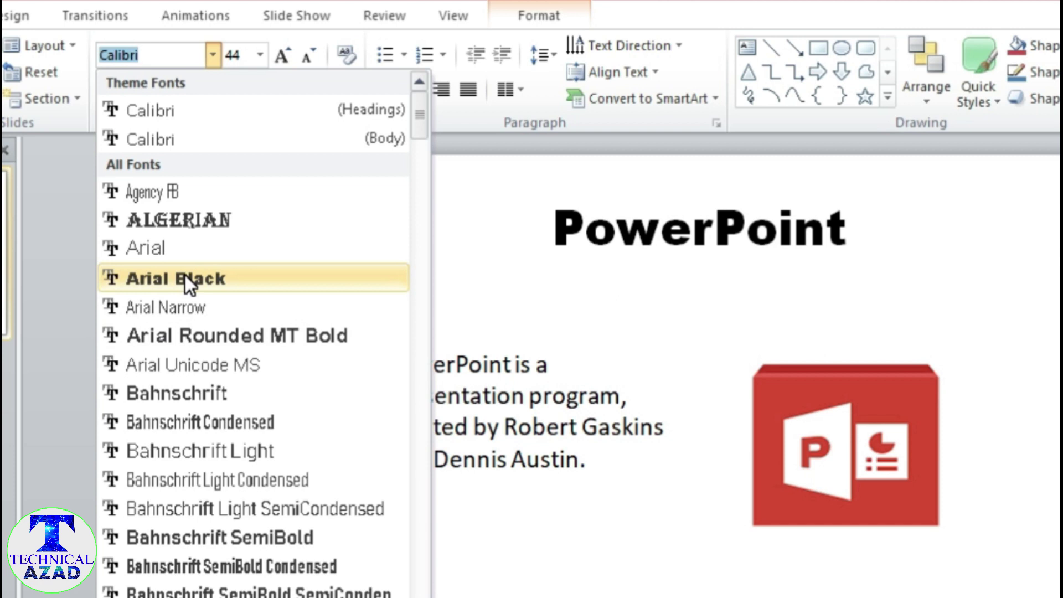
{"action": "left_click", "coordinate": [188, 221]}
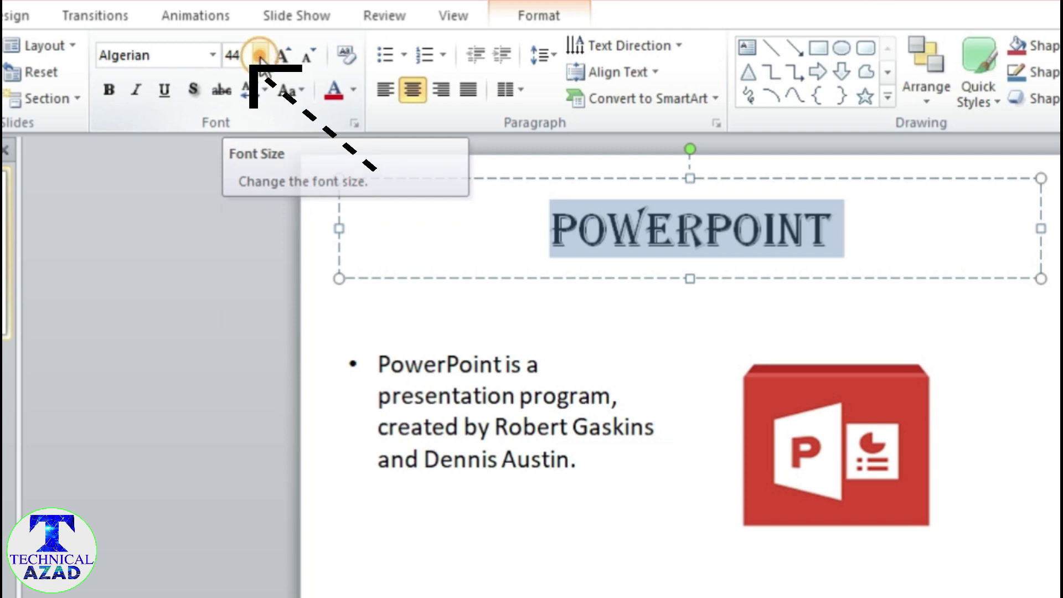
{"action": "left_click", "coordinate": [260, 55]}
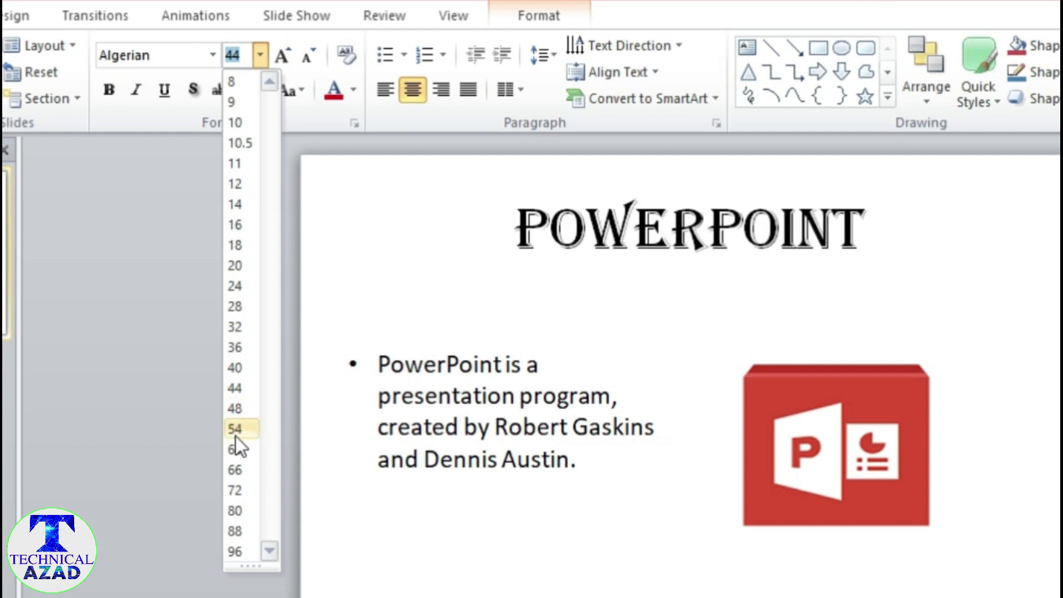
Set the title to 66 pt, trying Grow Font to 72 and shrinking back
{"action": "left_click", "coordinate": [234, 470]}
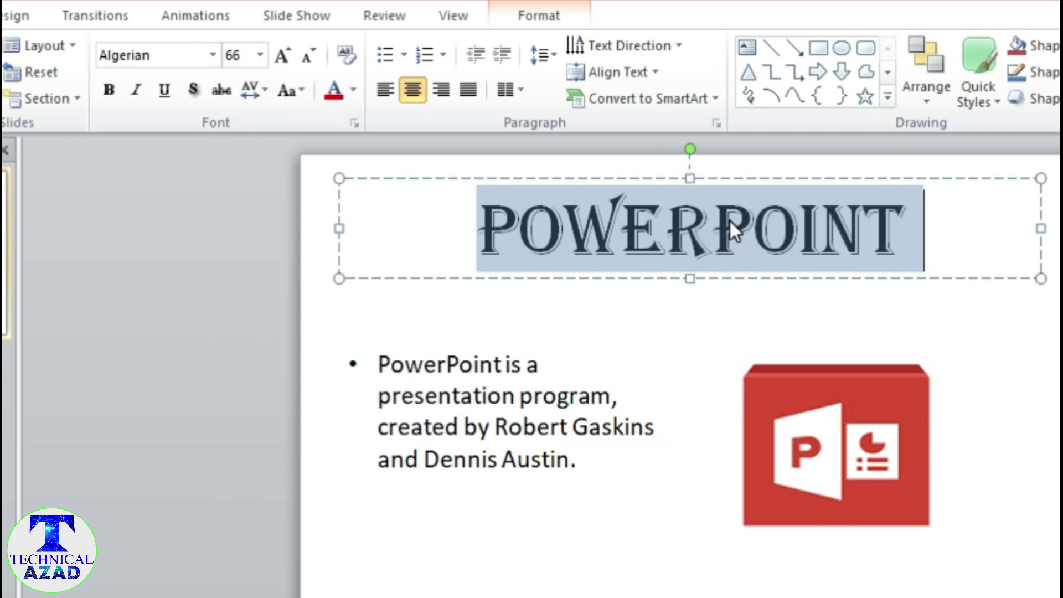
{"action": "left_click", "coordinate": [285, 58]}
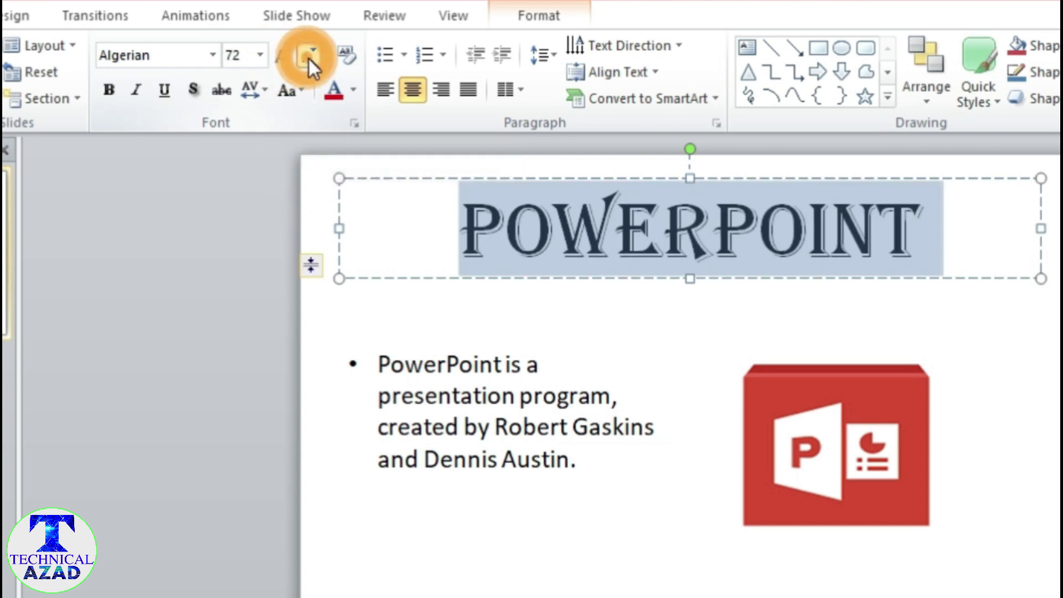
{"action": "left_click", "coordinate": [309, 59]}
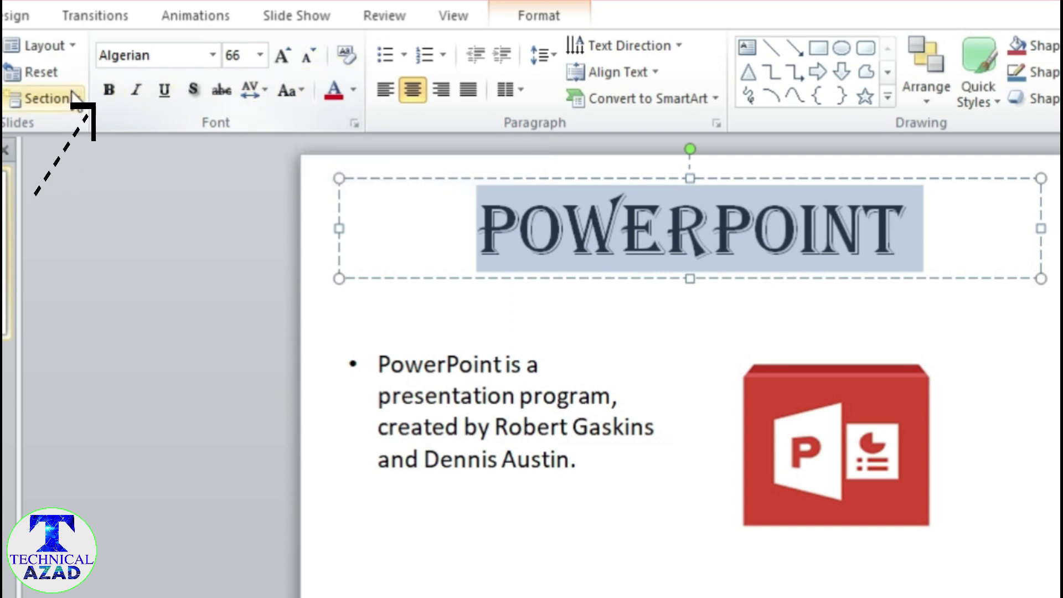
Toggle bold, italic and underline on the title, then remove each again
{"action": "left_click", "coordinate": [111, 91]}
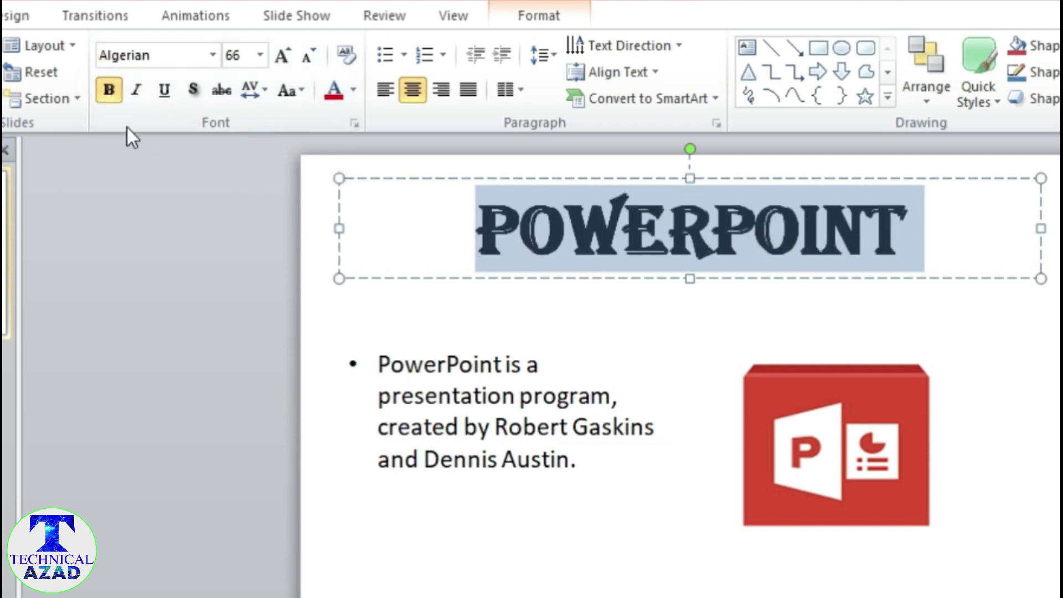
{"action": "left_click", "coordinate": [115, 91]}
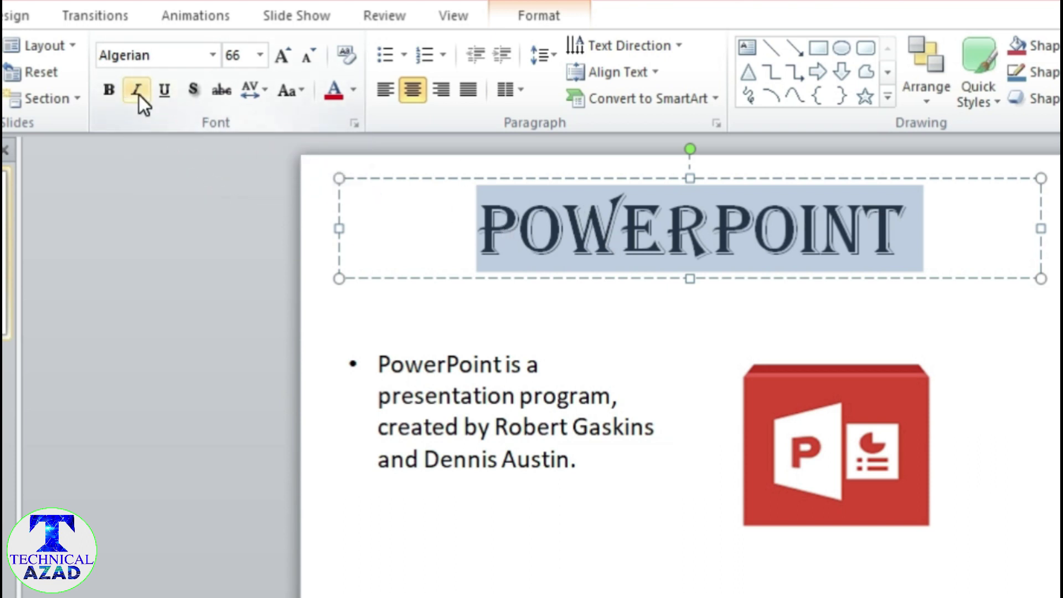
{"action": "left_click", "coordinate": [140, 95]}
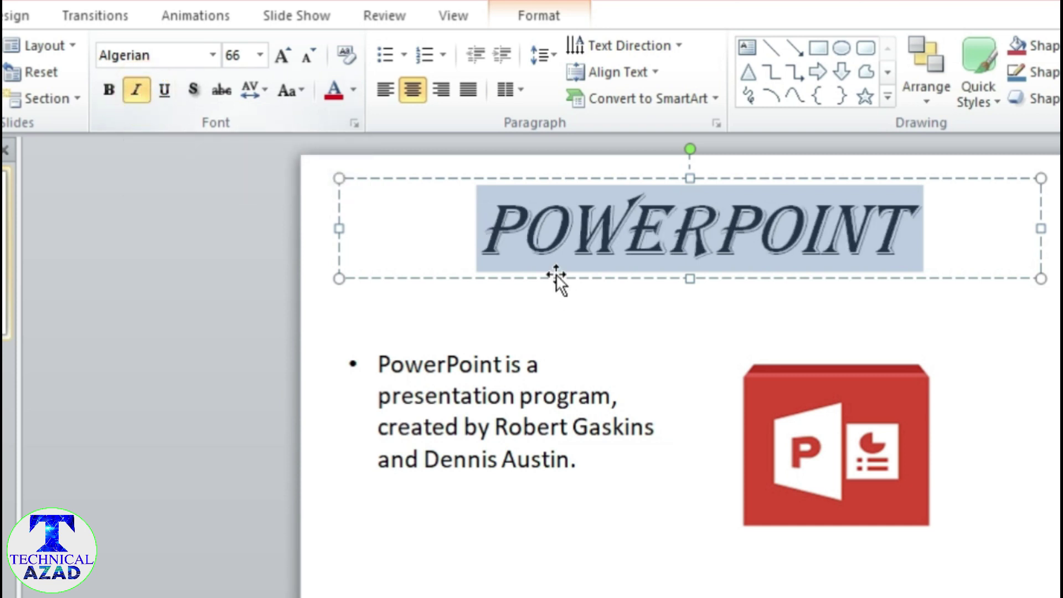
{"action": "left_click", "coordinate": [141, 92]}
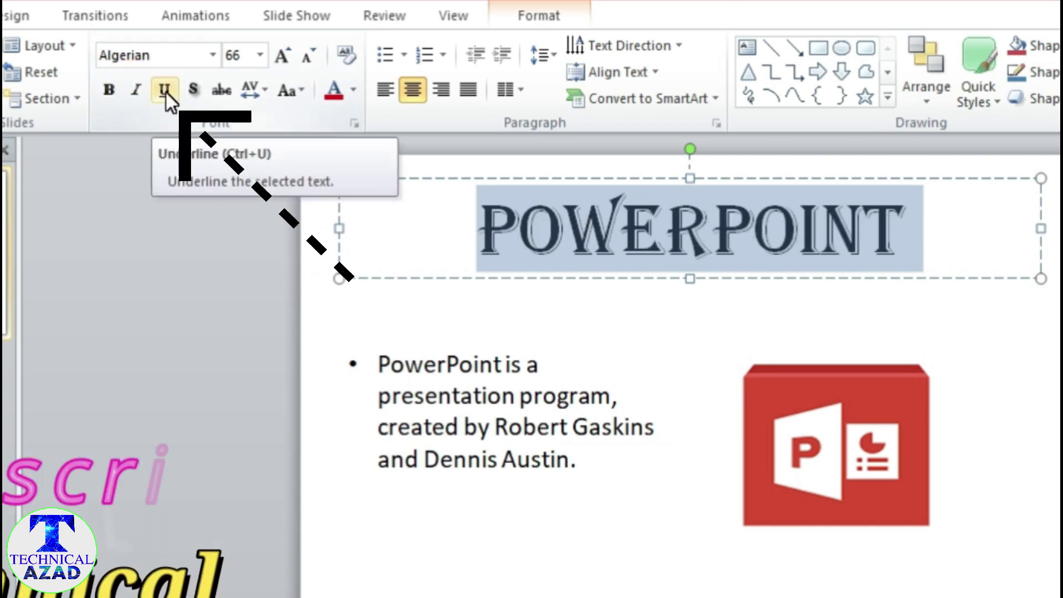
{"action": "left_click", "coordinate": [165, 91]}
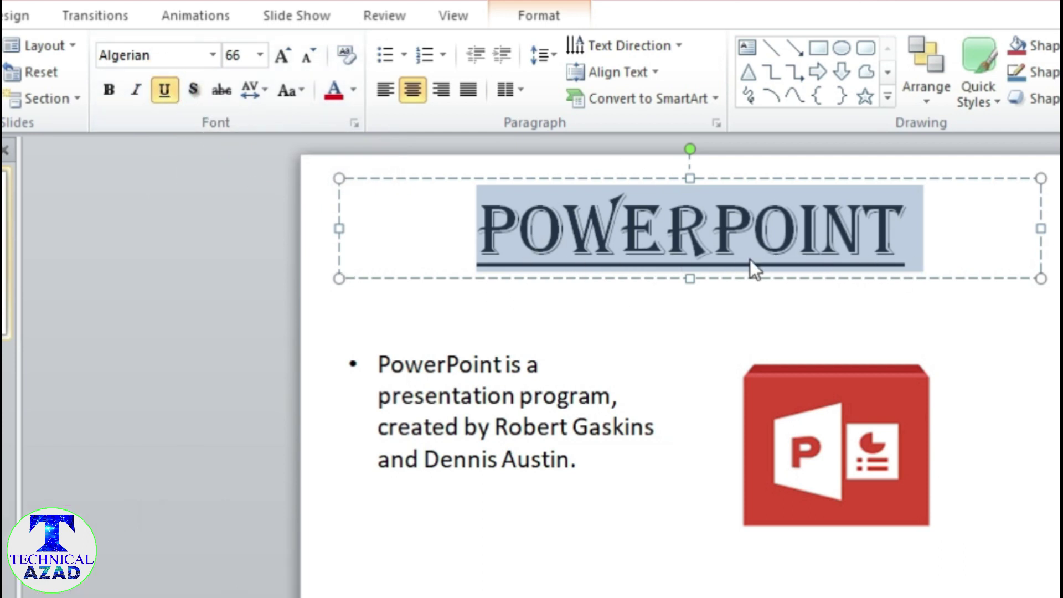
{"action": "left_click", "coordinate": [165, 95]}
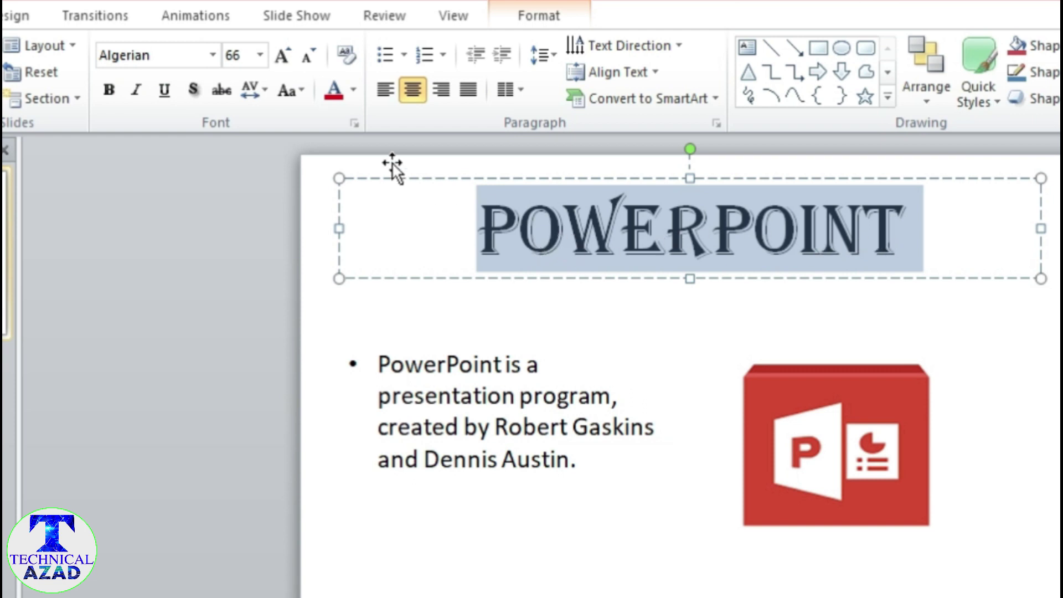
{"action": "left_click", "coordinate": [267, 91]}
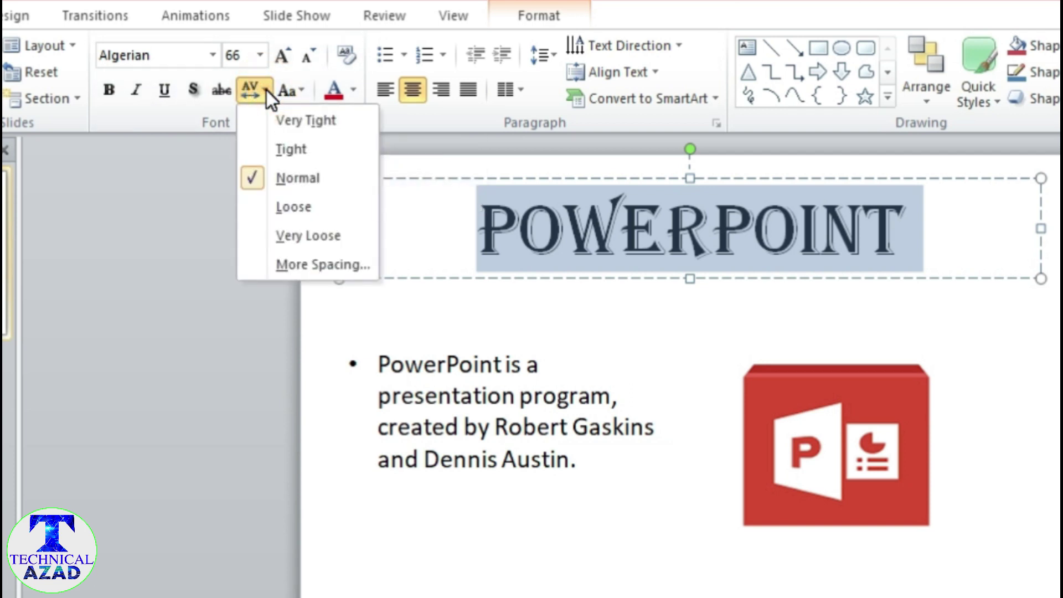
{"action": "left_click", "coordinate": [297, 127]}
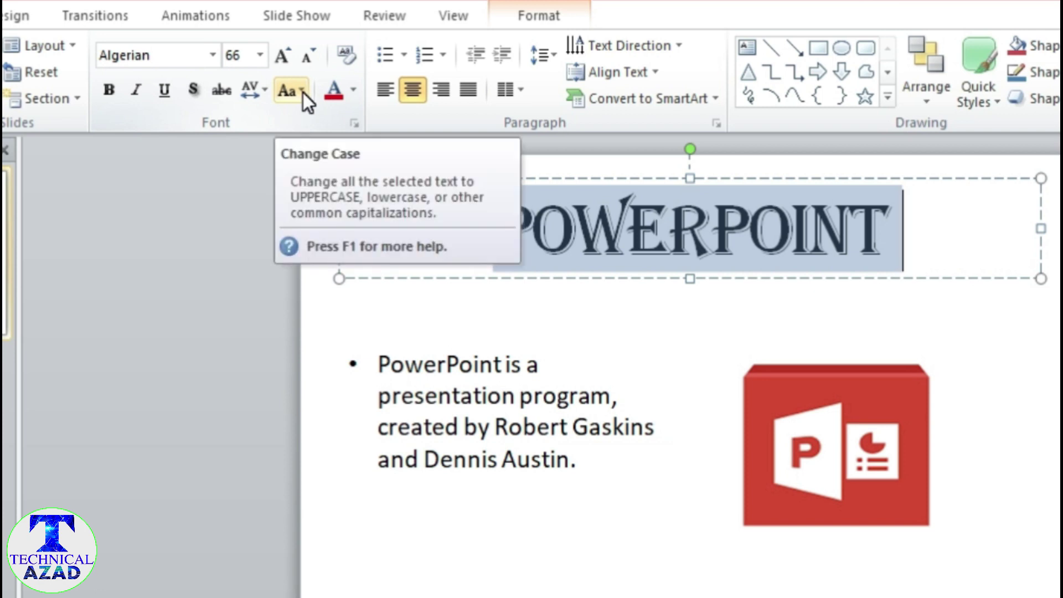
{"action": "left_click", "coordinate": [266, 91]}
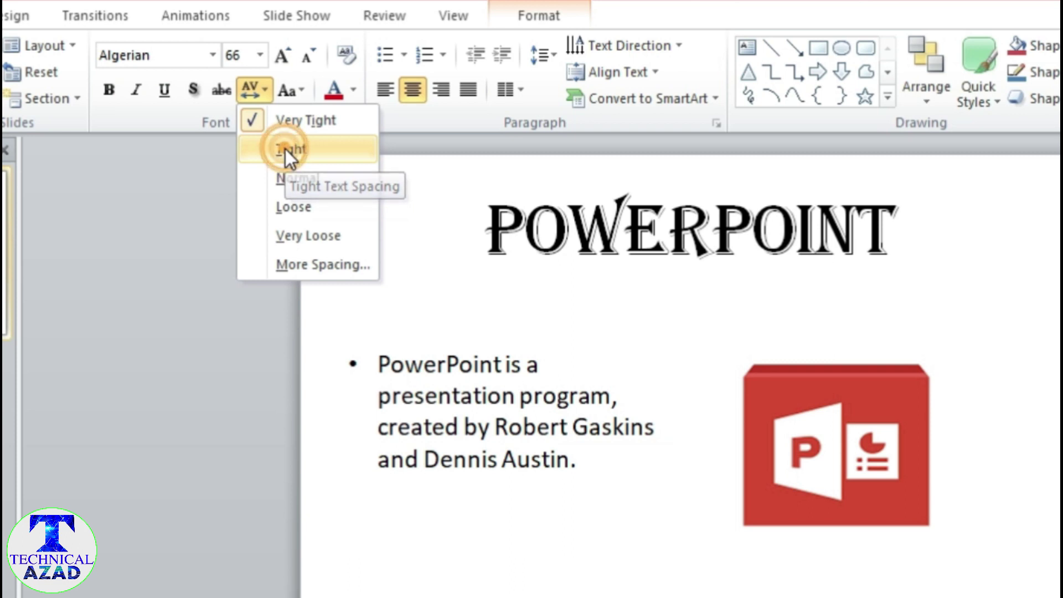
{"action": "left_click", "coordinate": [285, 148]}
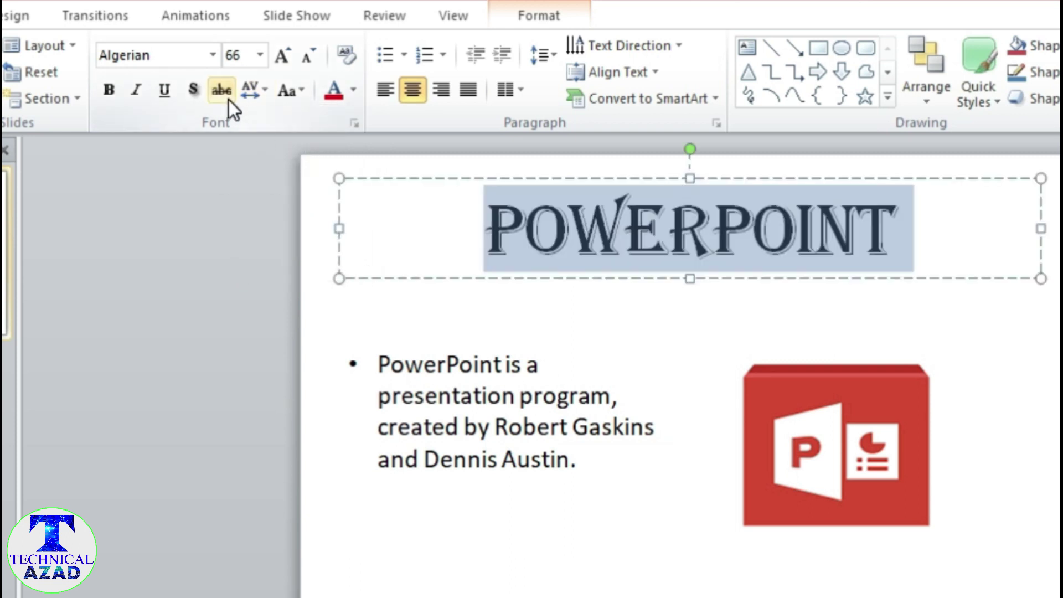
{"action": "left_click", "coordinate": [267, 91]}
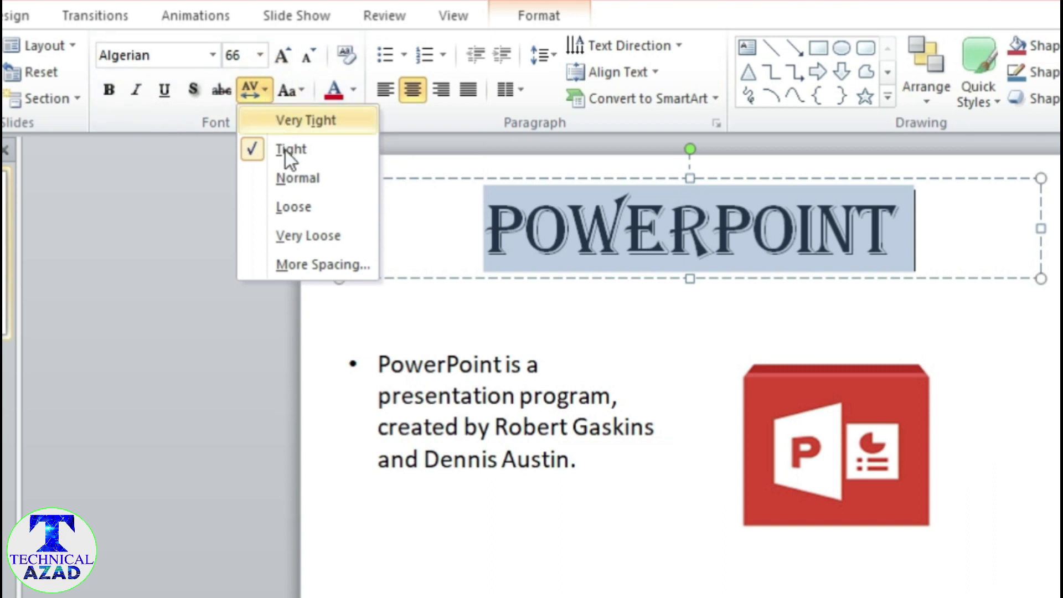
{"action": "left_click", "coordinate": [291, 182]}
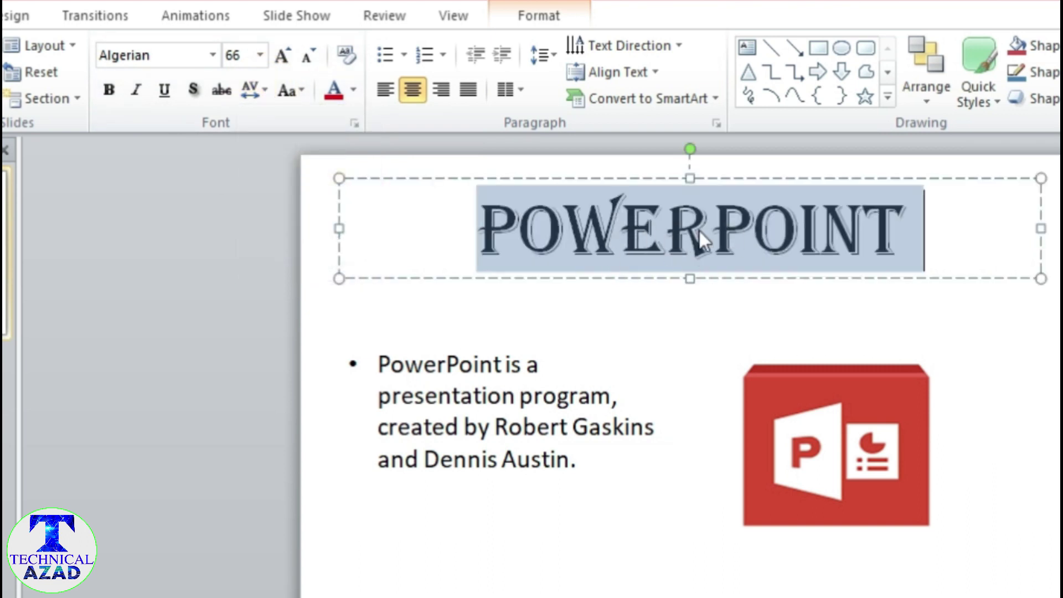
{"action": "left_click", "coordinate": [264, 89]}
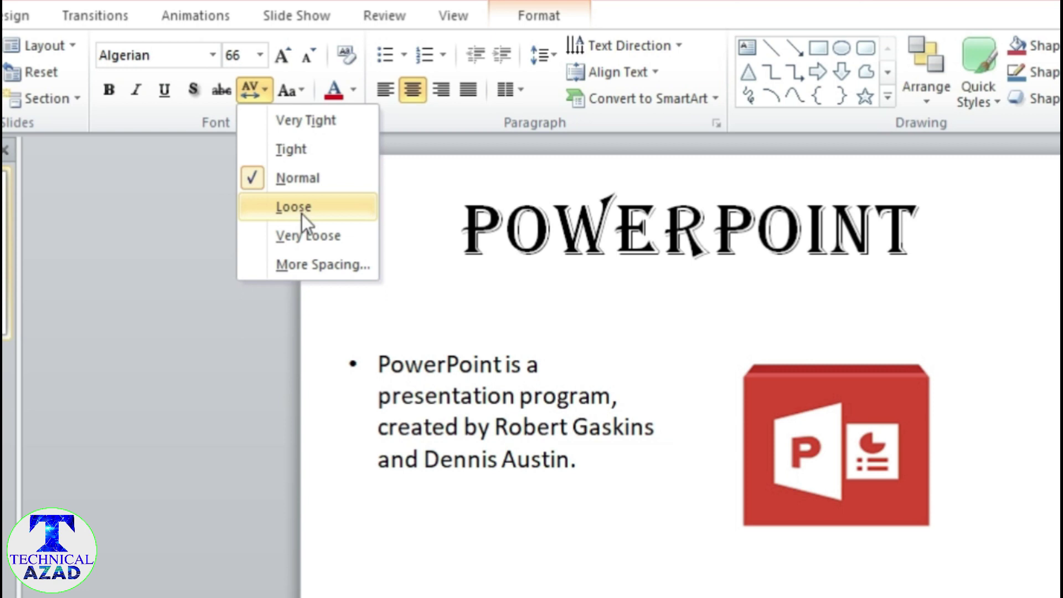
{"action": "left_click", "coordinate": [321, 264]}
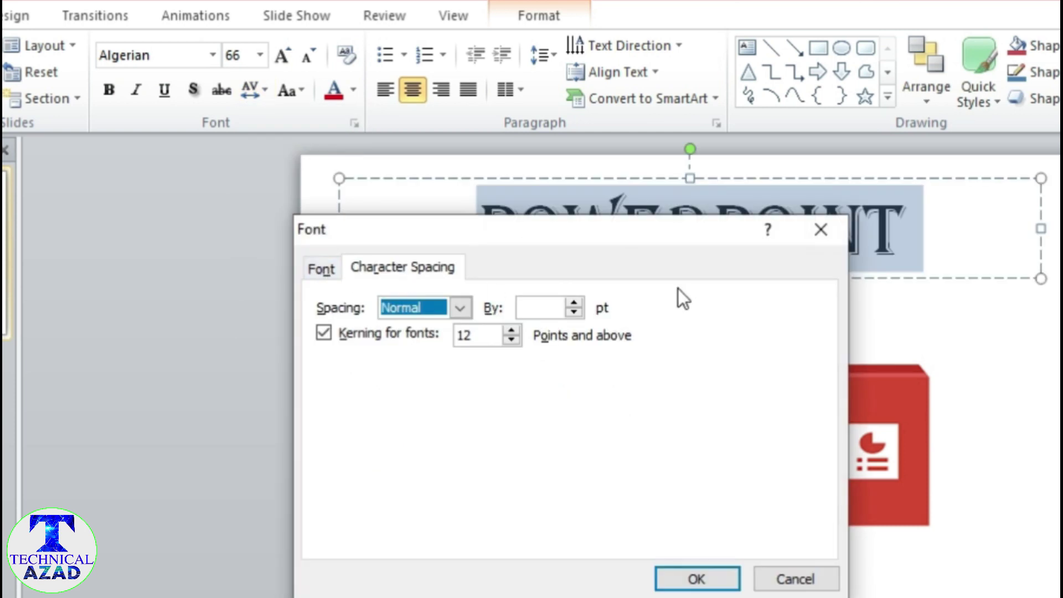
{"action": "left_click", "coordinate": [819, 230]}
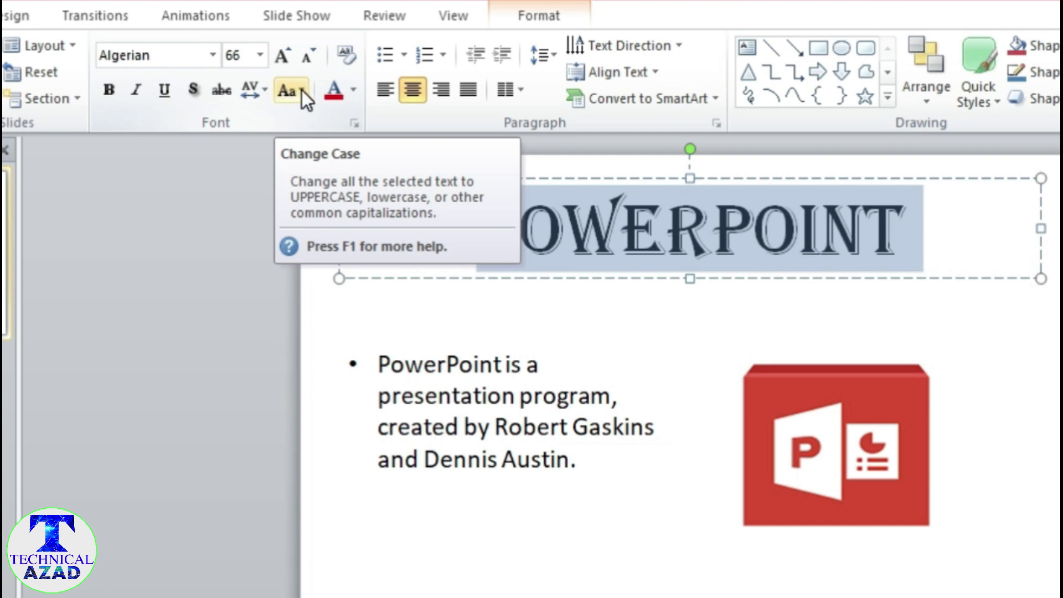
Select the bullet text and try lowercase, then UPPERCASE, with Change Case
{"action": "left_click_drag", "start_coordinate": [377, 364], "coordinate": [579, 459]}
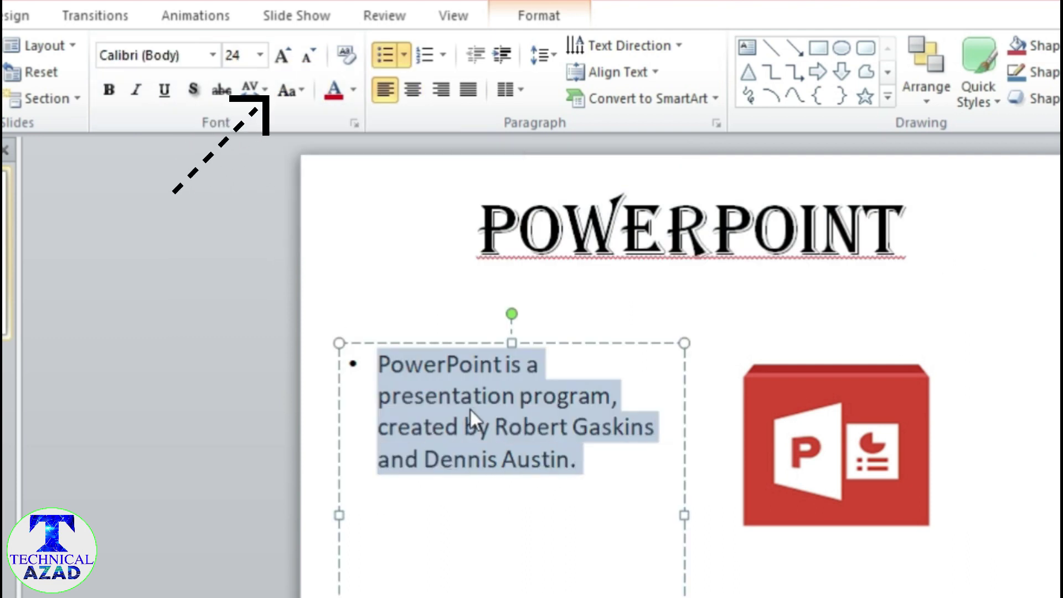
{"action": "left_click", "coordinate": [304, 91]}
{"action": "left_click", "coordinate": [349, 121]}
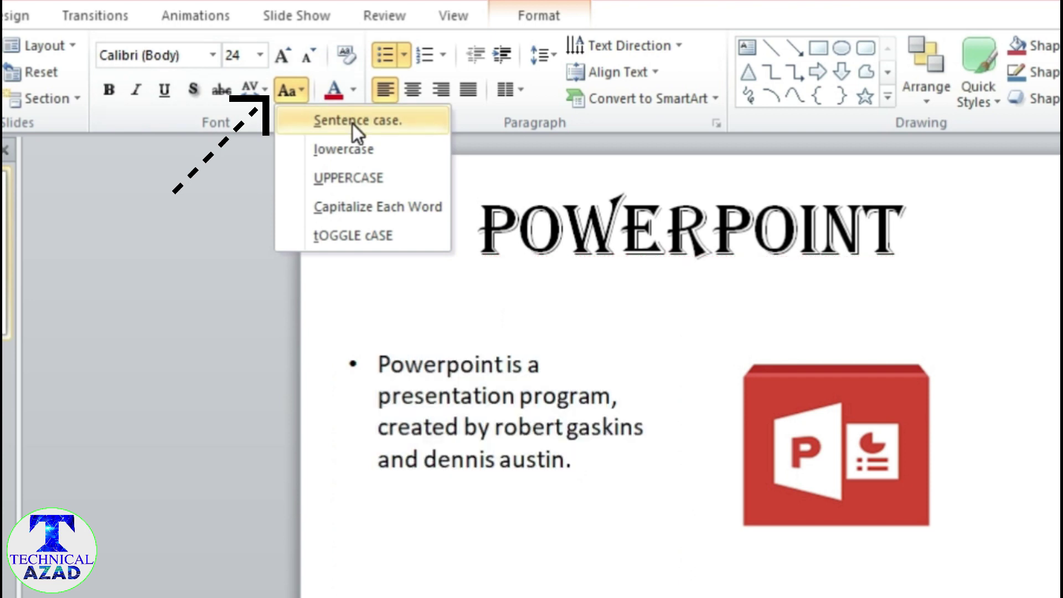
{"action": "left_click", "coordinate": [343, 154]}
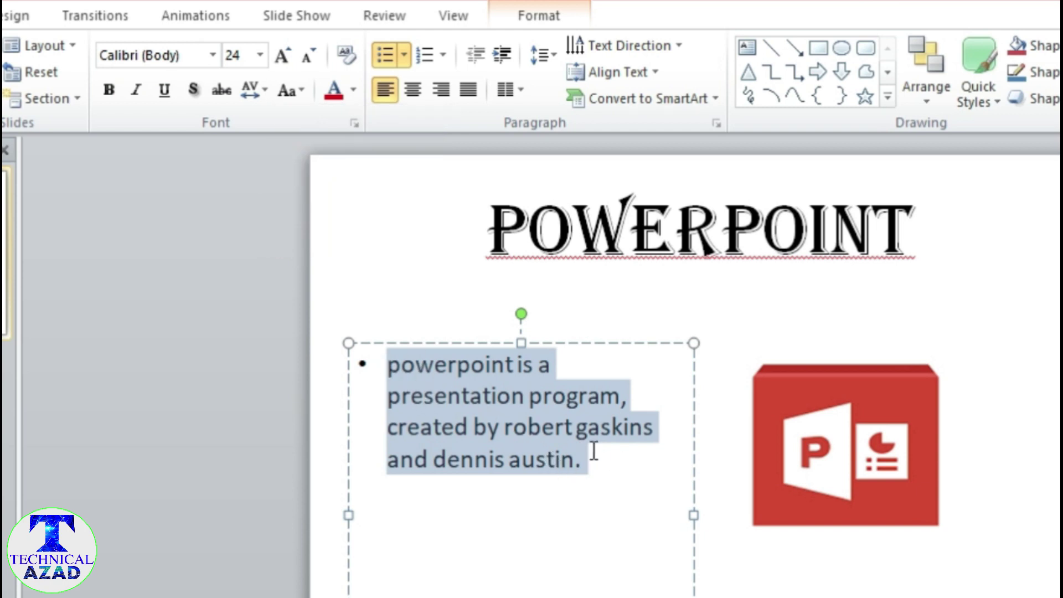
{"action": "left_click", "coordinate": [300, 89]}
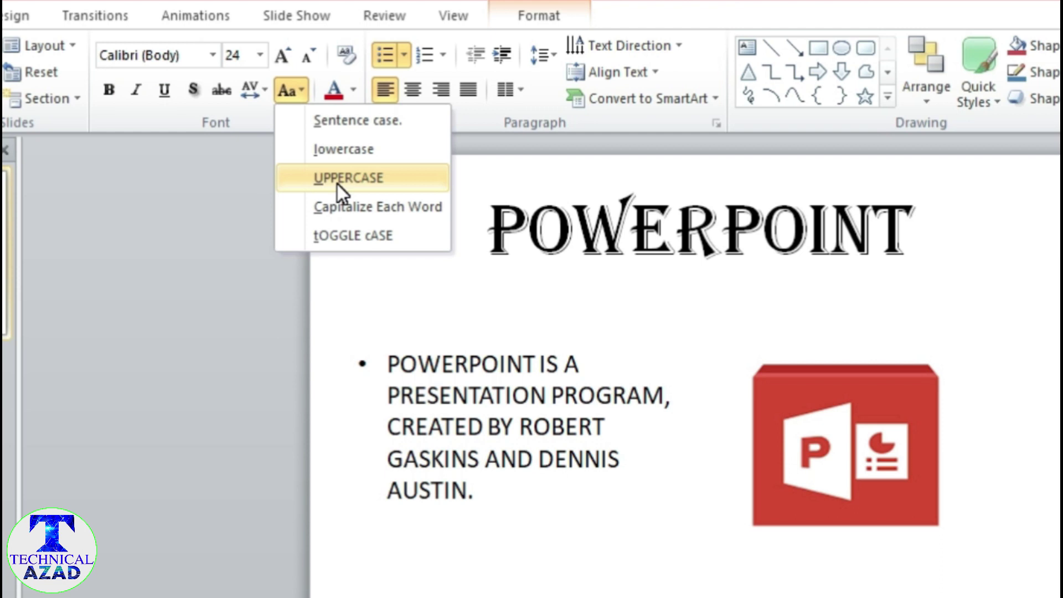
{"action": "left_click", "coordinate": [354, 178]}
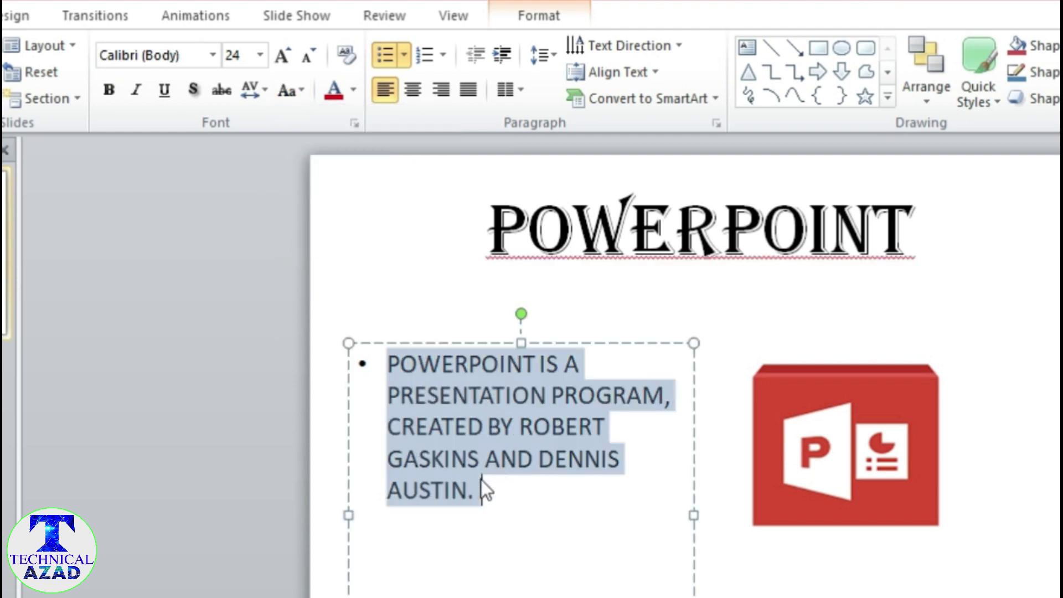
Try Capitalize Each Word and tOGGLE cASE on the bullet text, finishing with Sentence case
{"action": "left_click", "coordinate": [300, 89]}
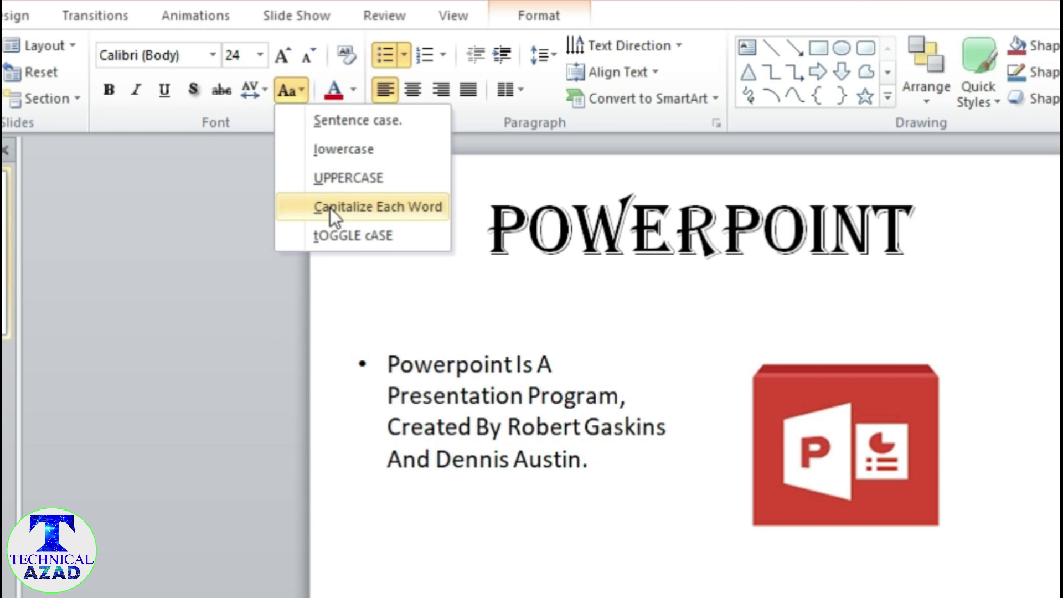
{"action": "left_click", "coordinate": [370, 207]}
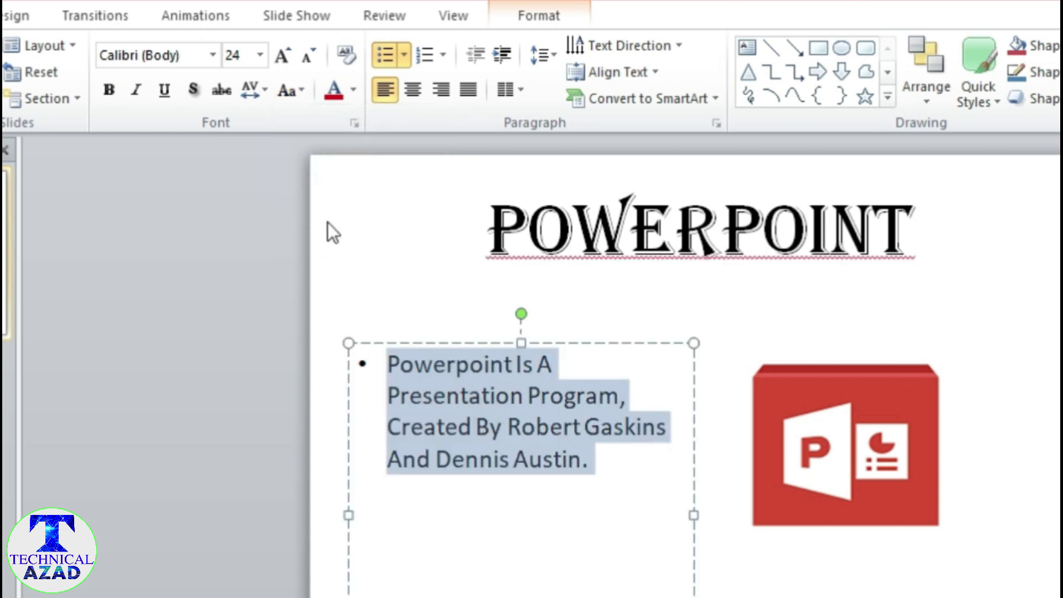
{"action": "left_click", "coordinate": [300, 90]}
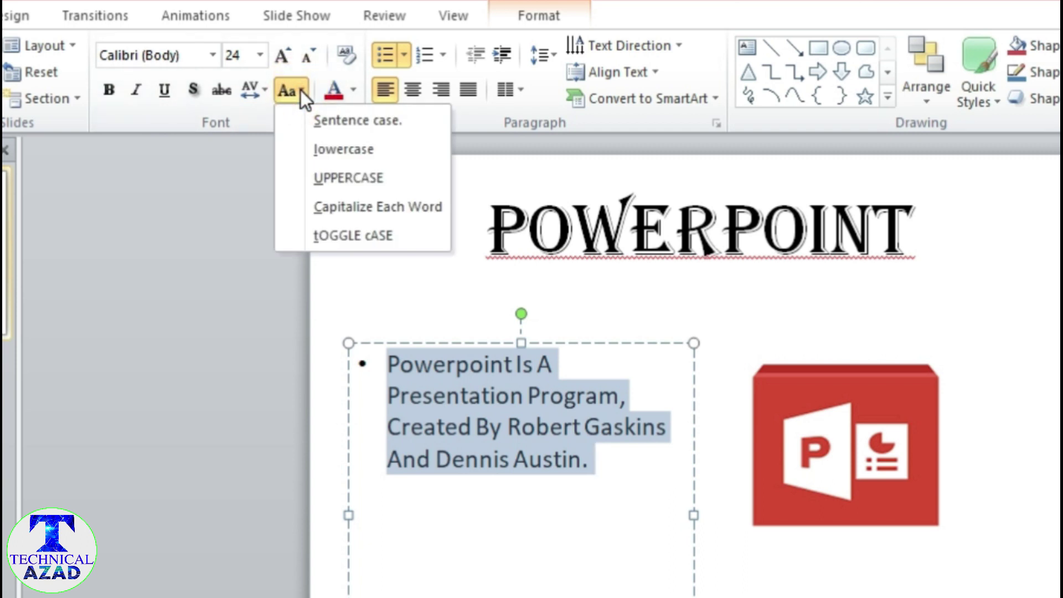
{"action": "left_click", "coordinate": [352, 237]}
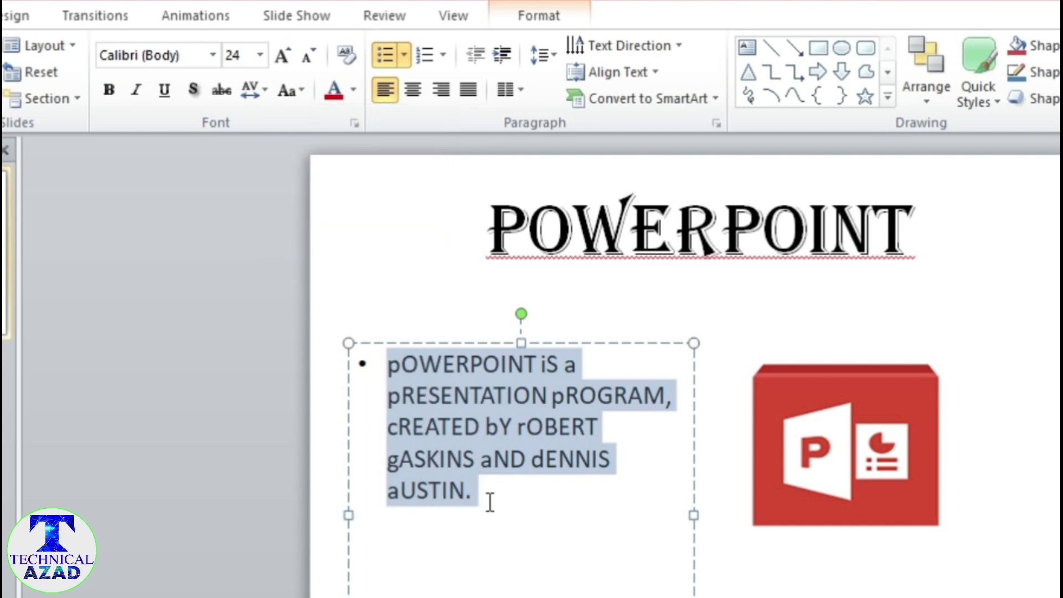
{"action": "left_click", "coordinate": [301, 92]}
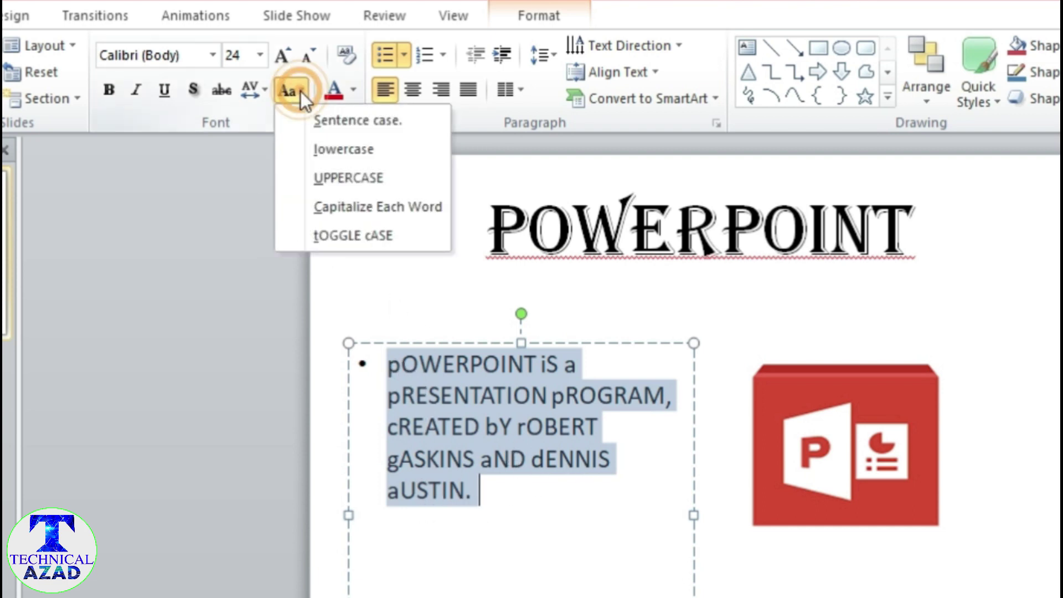
{"action": "left_click", "coordinate": [346, 124]}
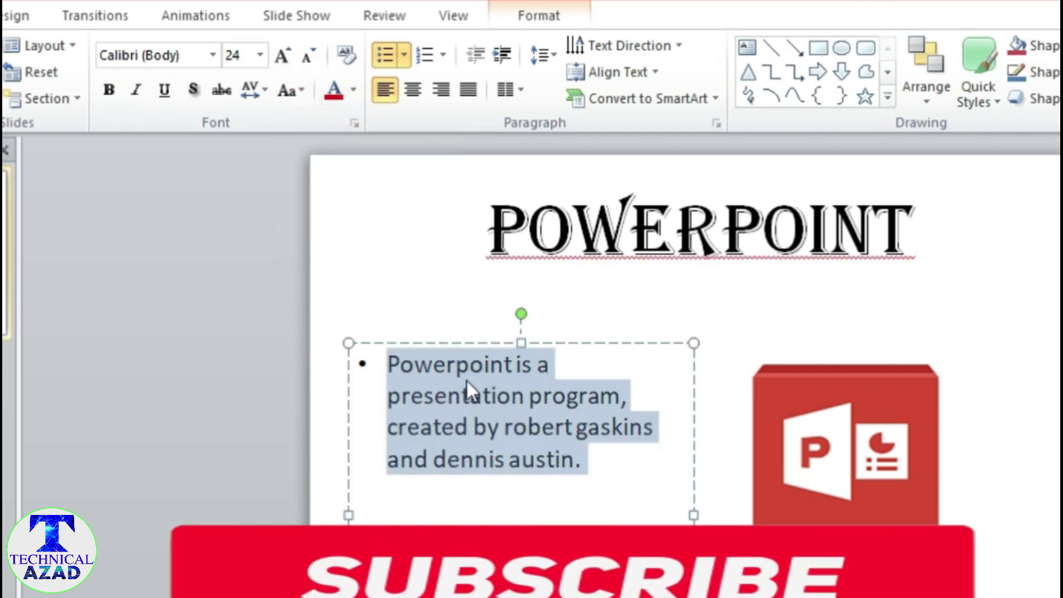
Select the whole POWERPOINT title and colour it blue from the Font Color palette
{"action": "left_click", "coordinate": [488, 230]}
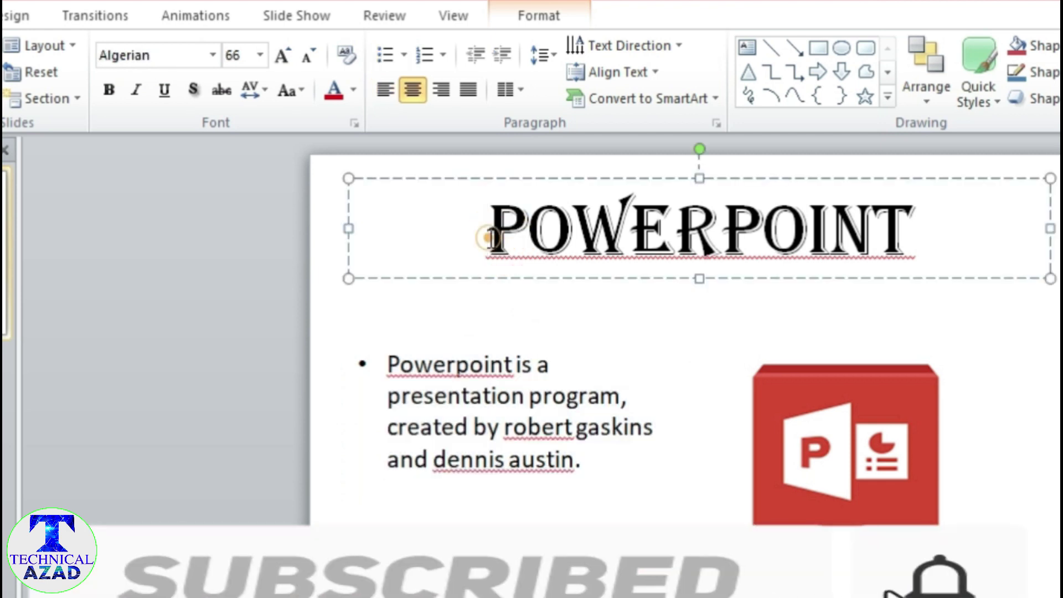
{"action": "left_click_drag", "start_coordinate": [487, 230], "coordinate": [938, 245]}
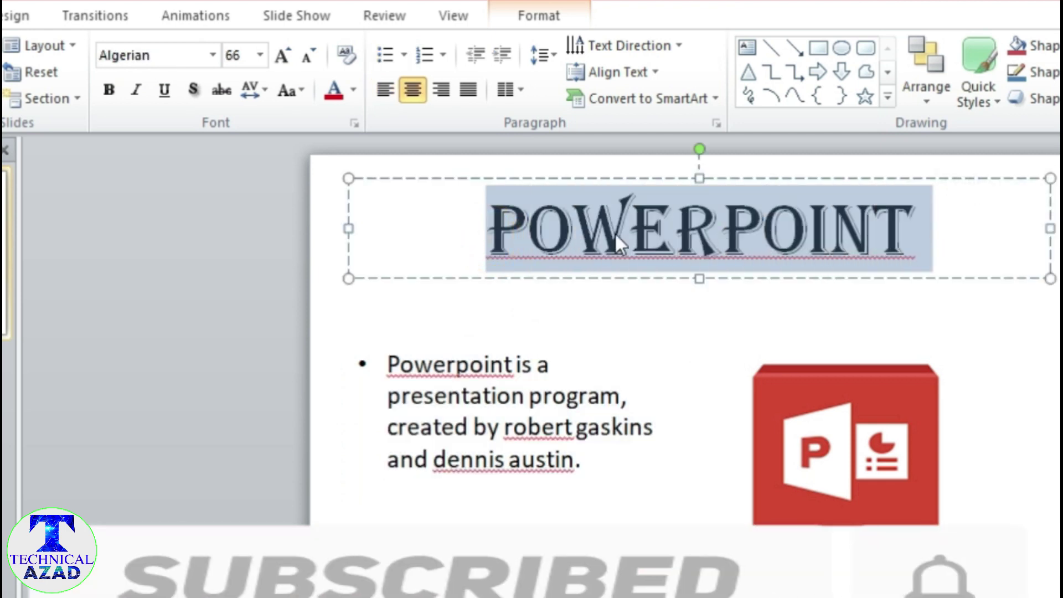
{"action": "left_click", "coordinate": [353, 89]}
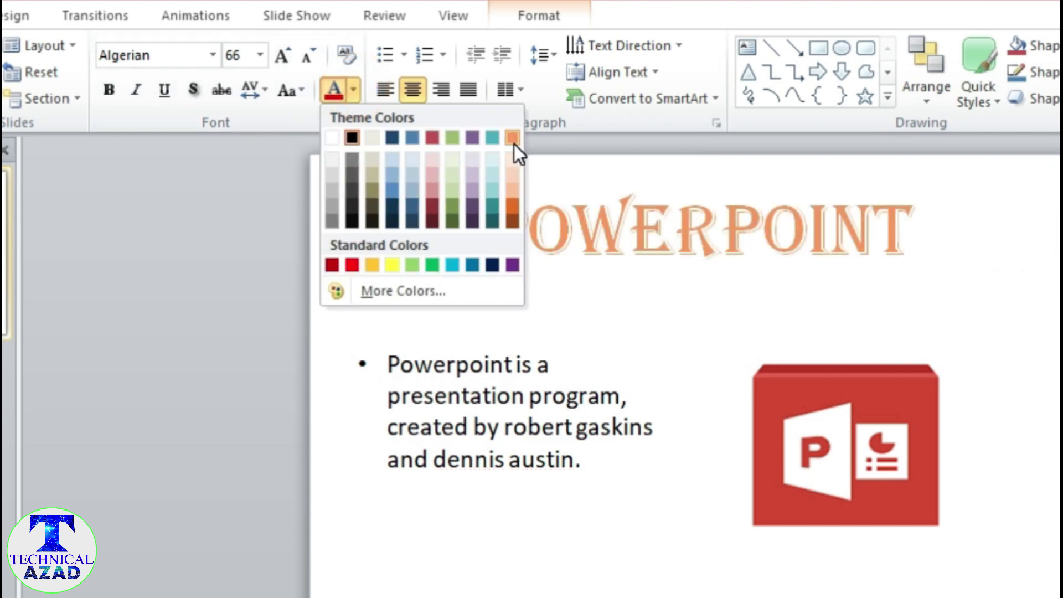
{"action": "left_click", "coordinate": [391, 188]}
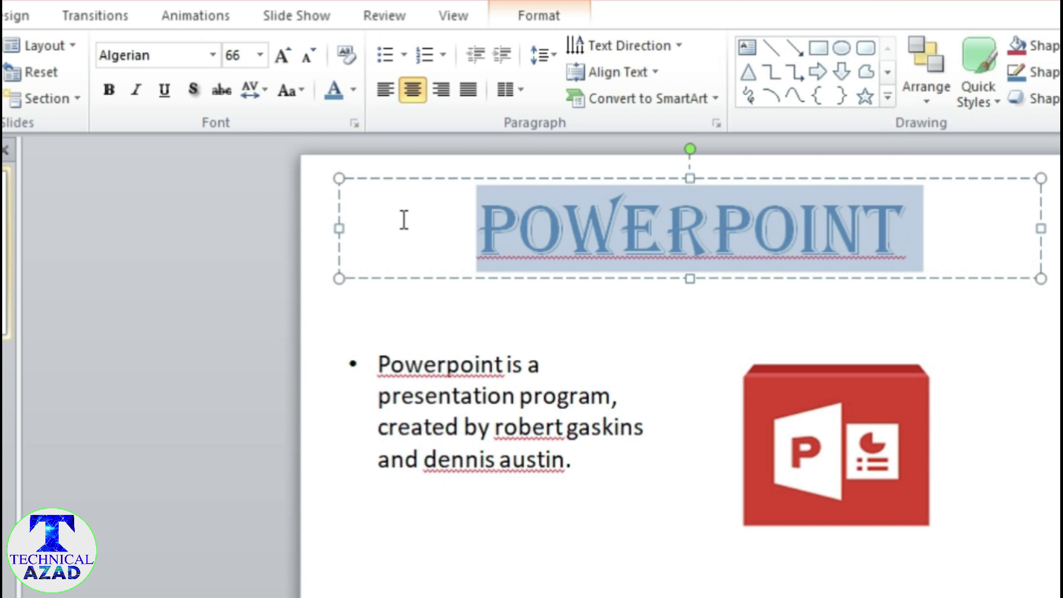
{"action": "left_click", "coordinate": [406, 56]}
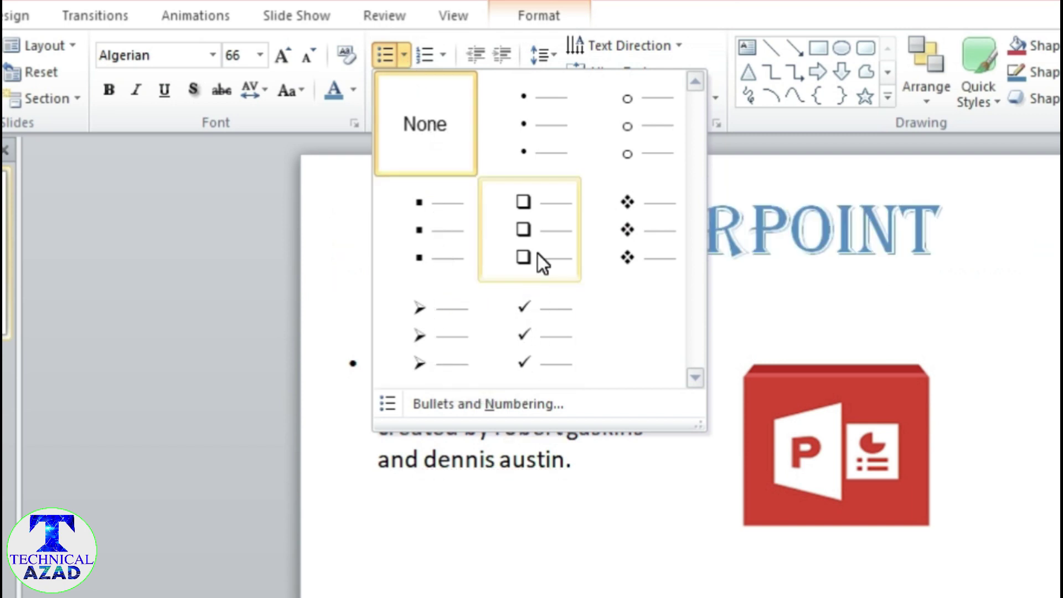
Put a diamond bullet before the title, replacing a trial hollow-square bullet, with no numbering applied
{"action": "left_click", "coordinate": [526, 203]}
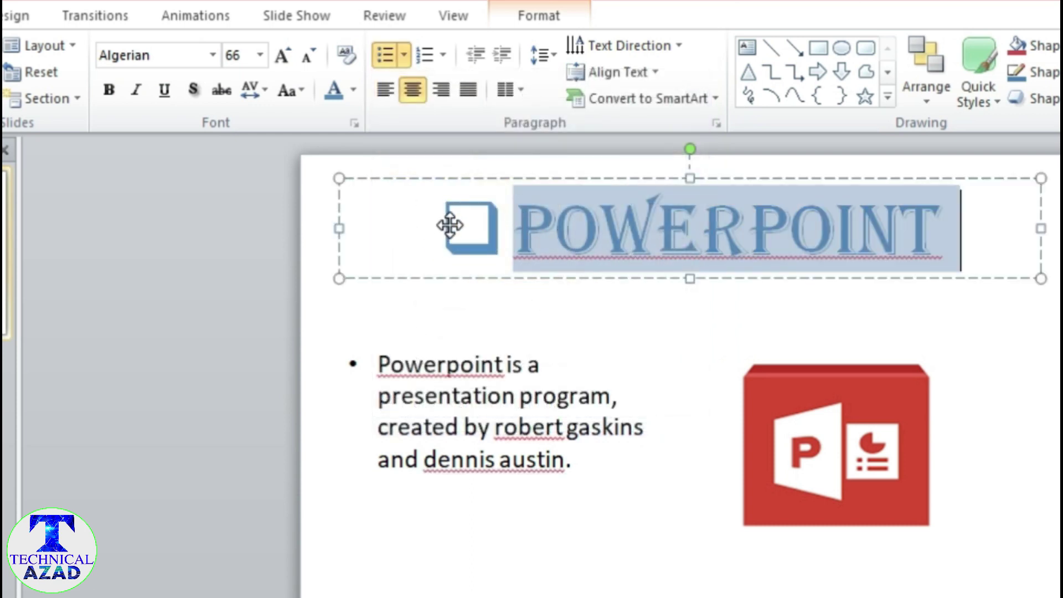
{"action": "left_click", "coordinate": [404, 55]}
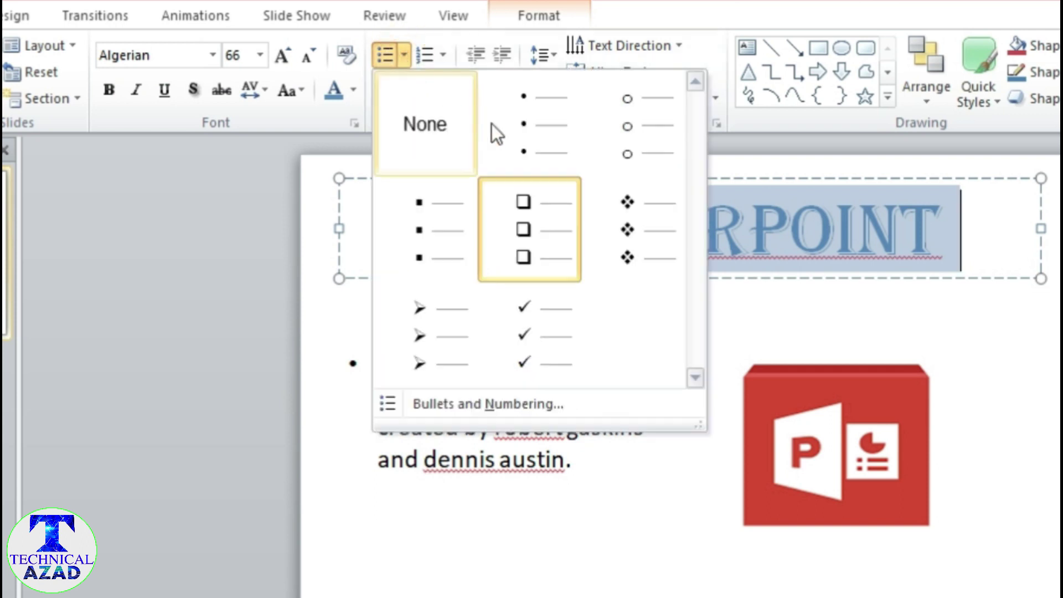
{"action": "left_click", "coordinate": [629, 201]}
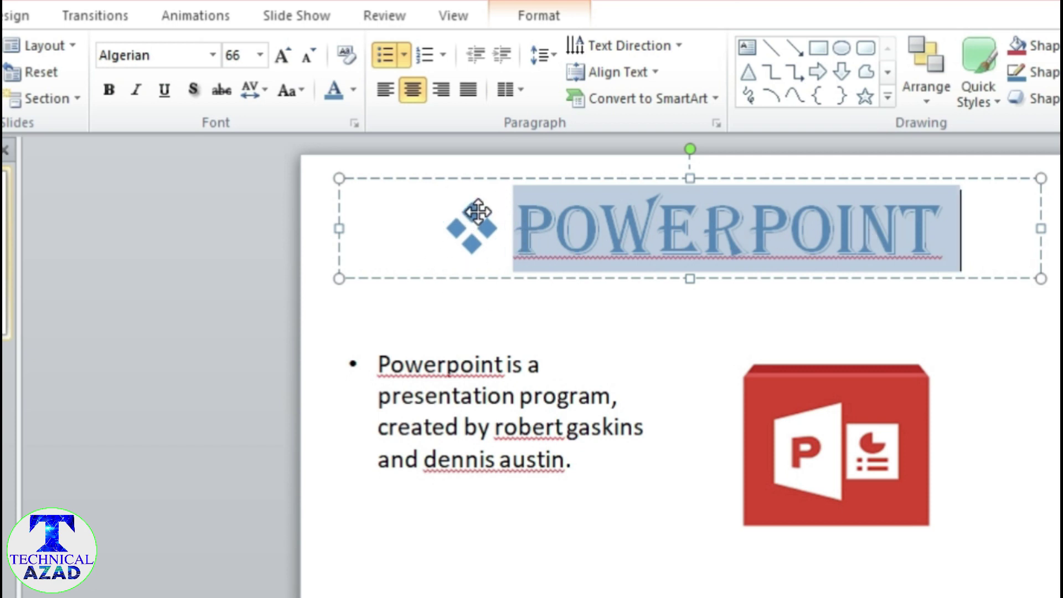
{"action": "left_click", "coordinate": [441, 56]}
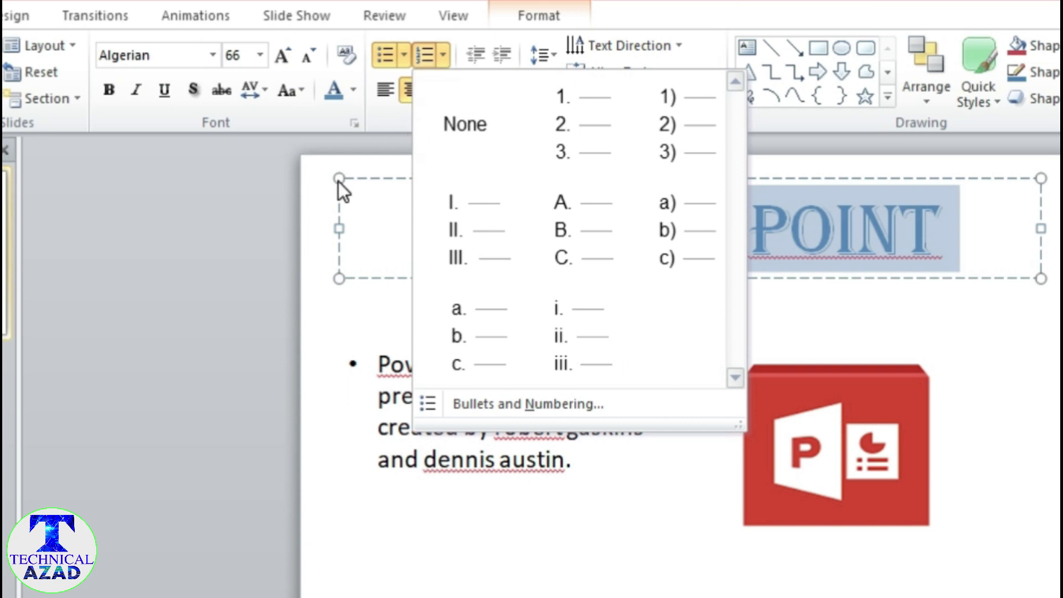
{"action": "left_click", "coordinate": [339, 183]}
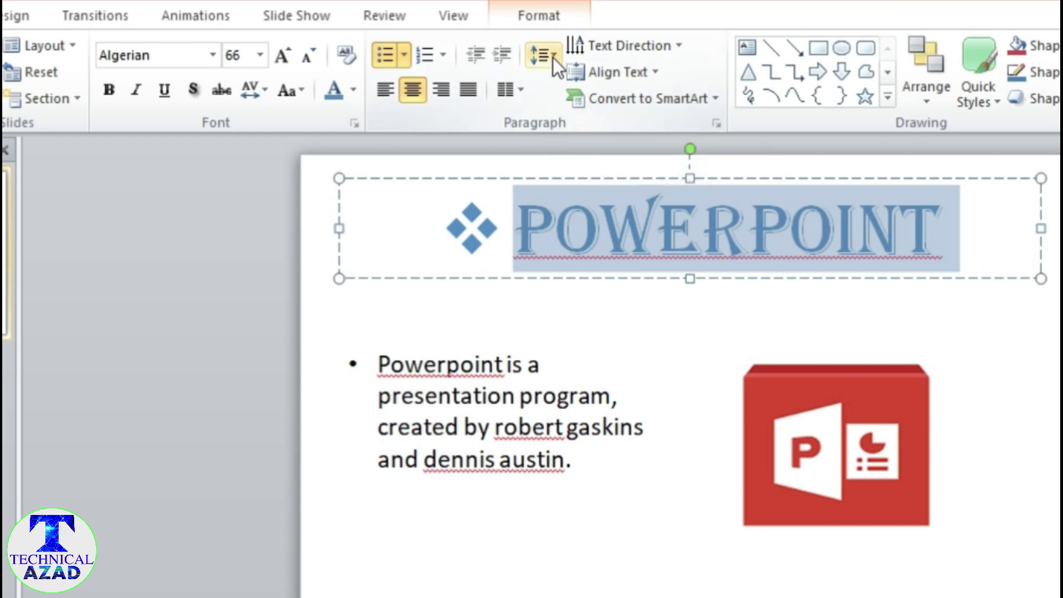
{"action": "left_click", "coordinate": [388, 366]}
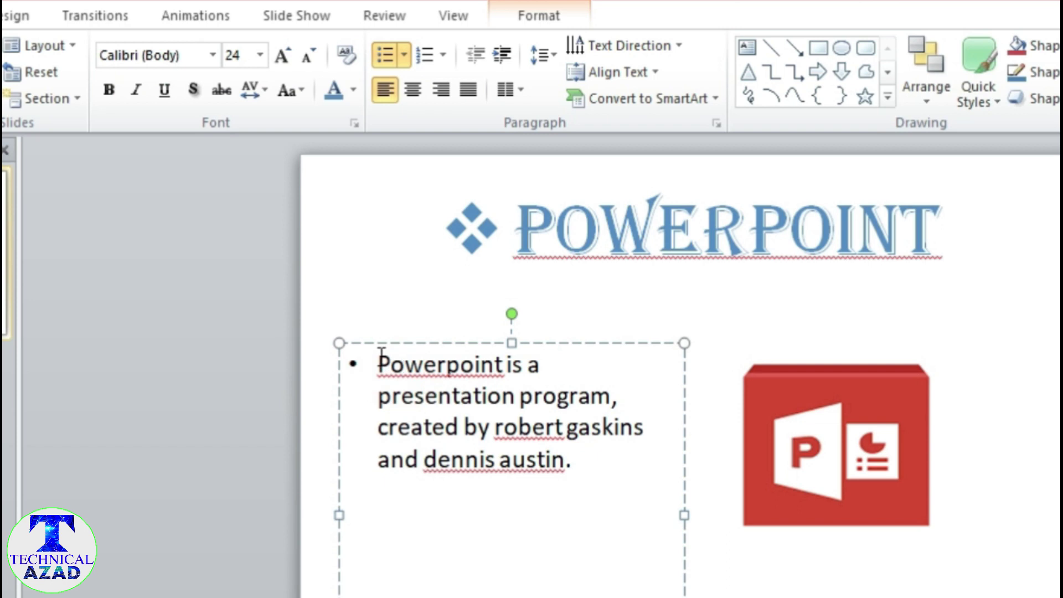
{"action": "left_click_drag", "start_coordinate": [408, 390], "coordinate": [573, 461]}
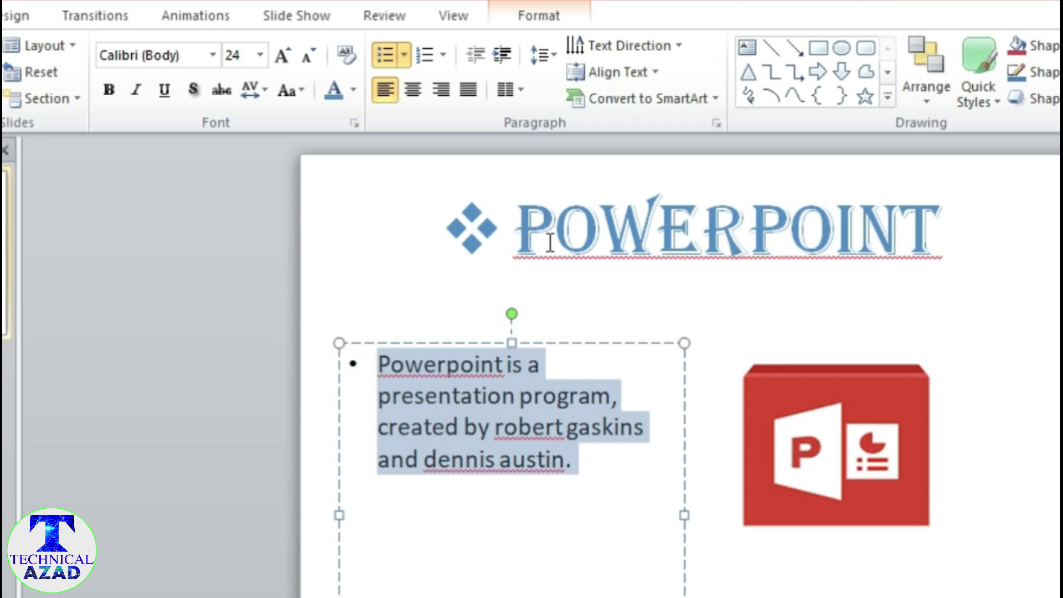
{"action": "left_click", "coordinate": [556, 56]}
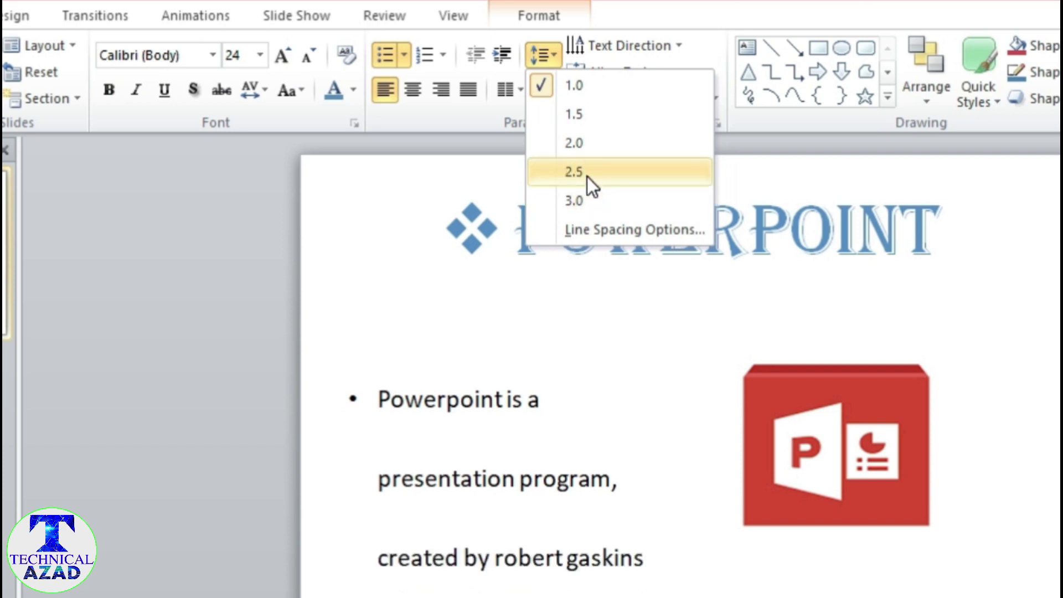
{"action": "left_click", "coordinate": [573, 86]}
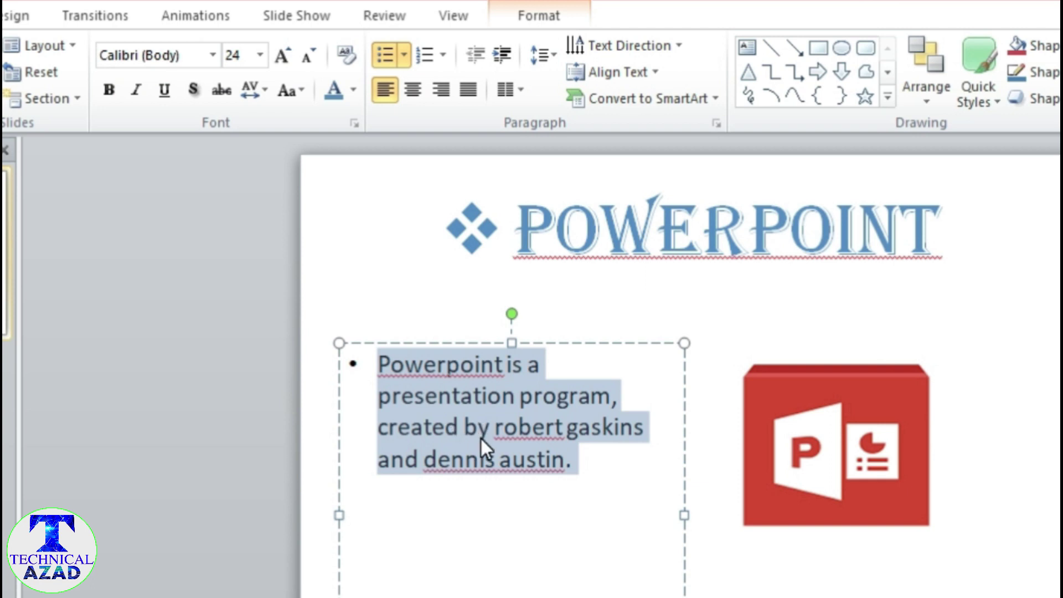
{"action": "left_click_drag", "start_coordinate": [515, 233], "coordinate": [936, 238]}
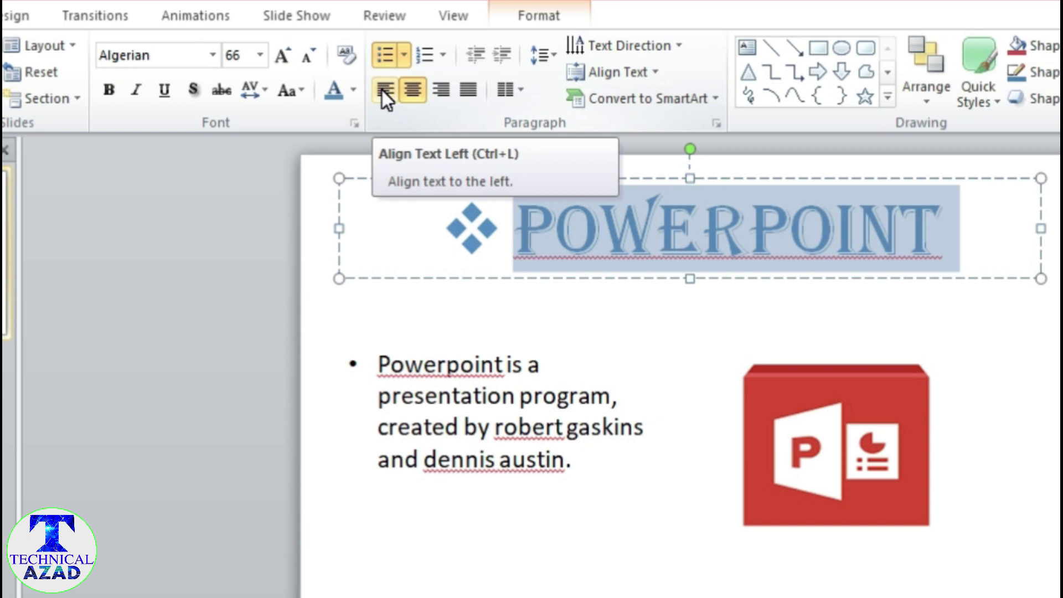
Try left, right and justified alignment on the title, settle on centred, and place the cursor inside it
{"action": "left_click", "coordinate": [382, 90]}
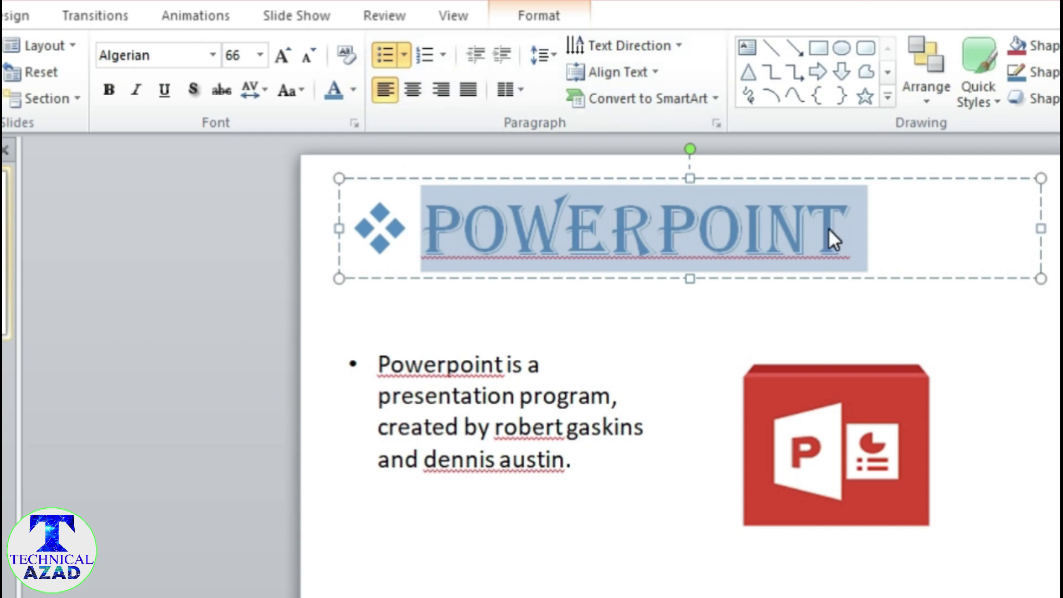
{"action": "left_click", "coordinate": [418, 92]}
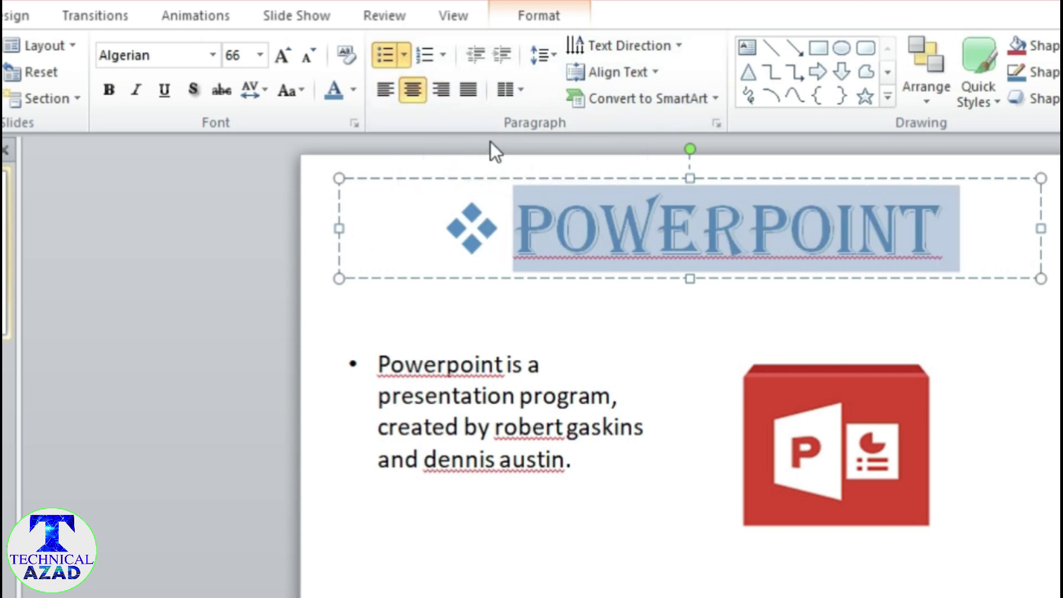
{"action": "left_click", "coordinate": [444, 92]}
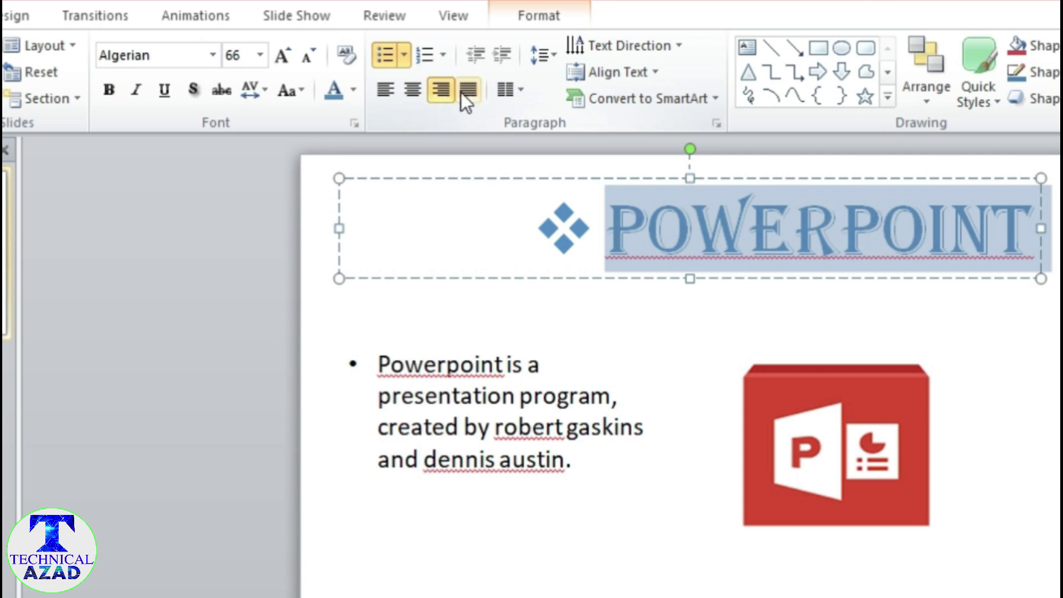
{"action": "left_click", "coordinate": [470, 89]}
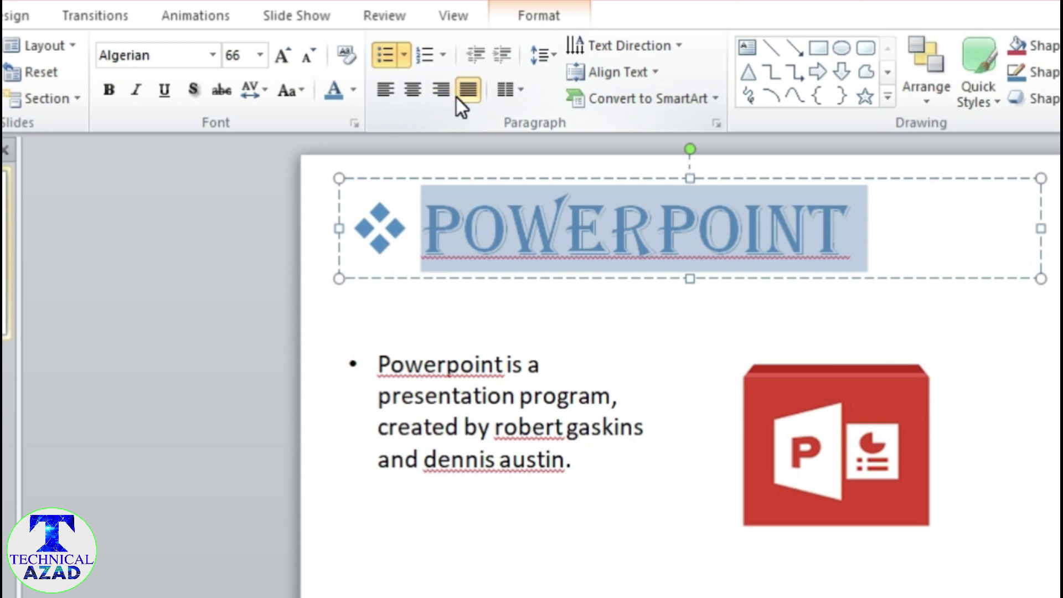
{"action": "left_click", "coordinate": [412, 89]}
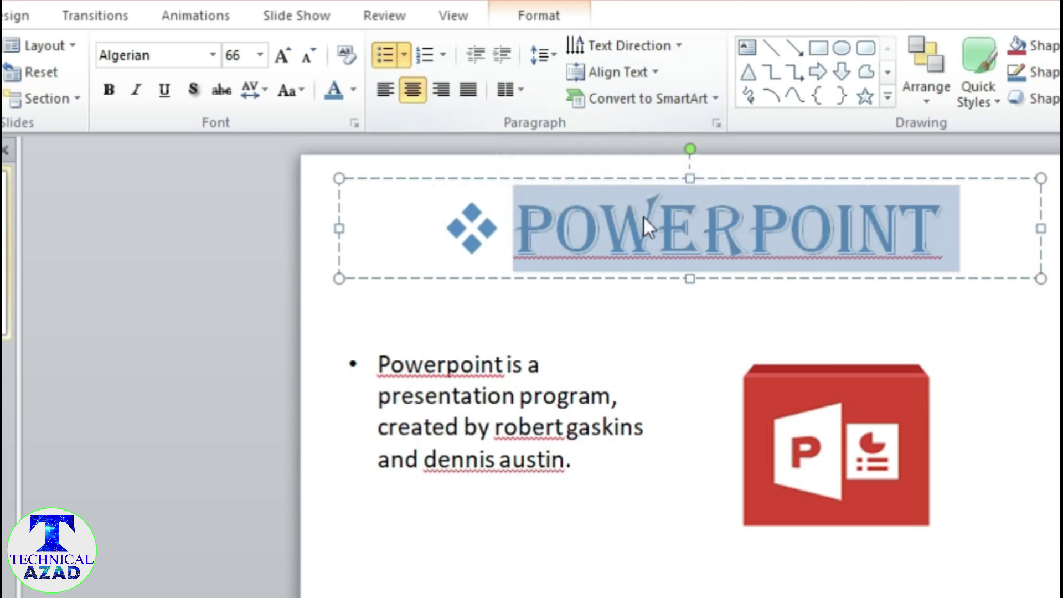
{"action": "left_click", "coordinate": [747, 224]}
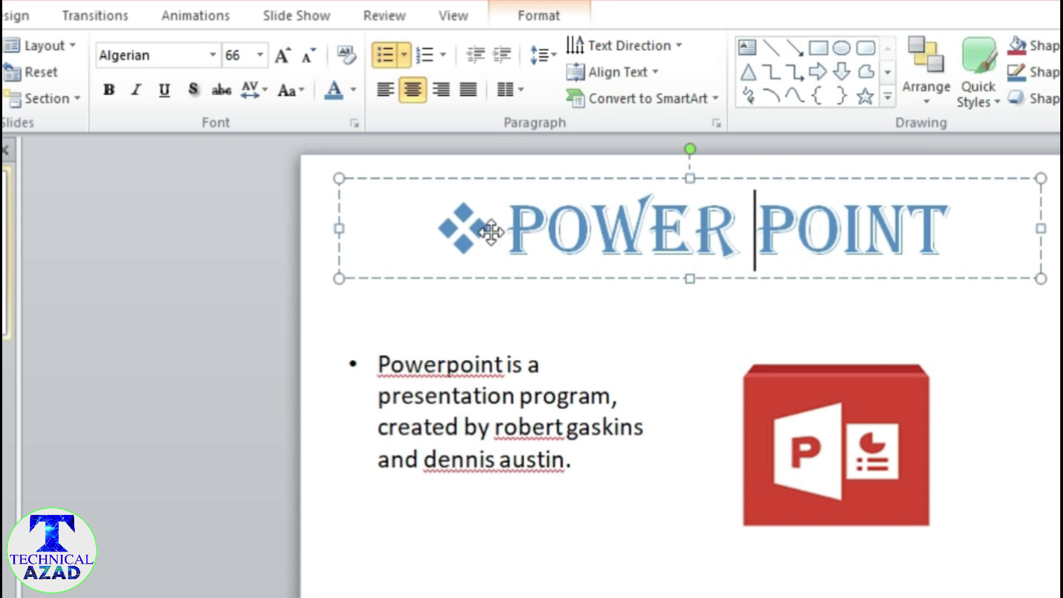
Select all the title text and set it in Two Columns, POWER left and POINT right
{"action": "key", "text": "ctrl+a"}
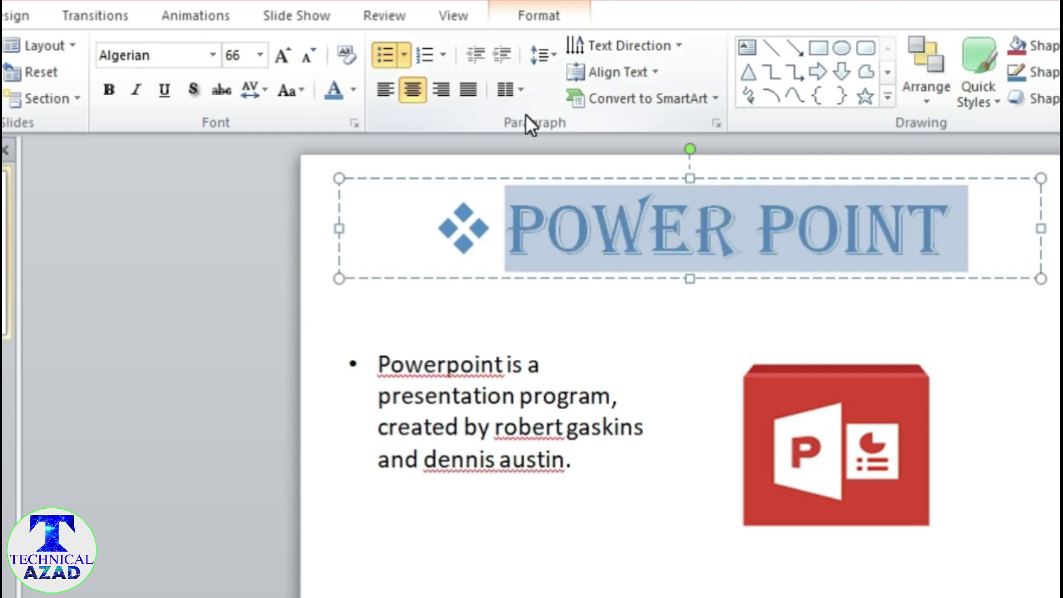
{"action": "left_click", "coordinate": [520, 92]}
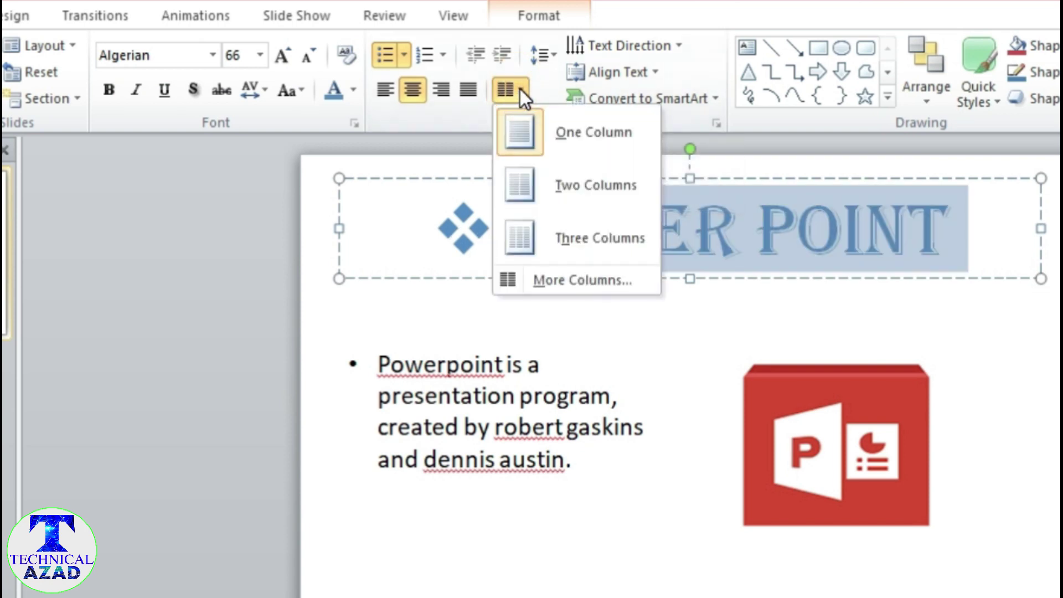
{"action": "left_click", "coordinate": [579, 186]}
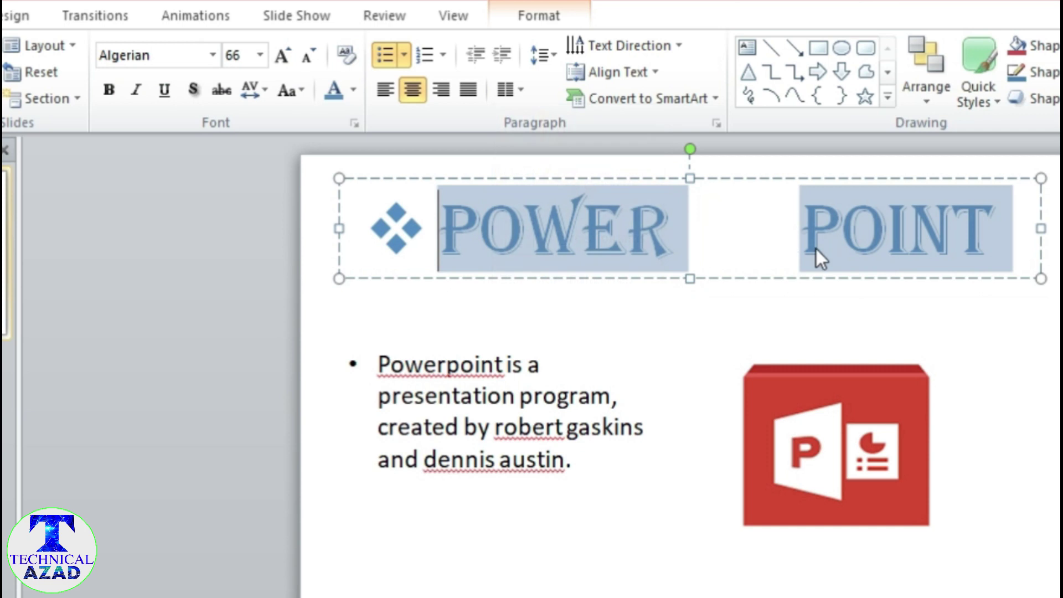
{"action": "left_click", "coordinate": [522, 89]}
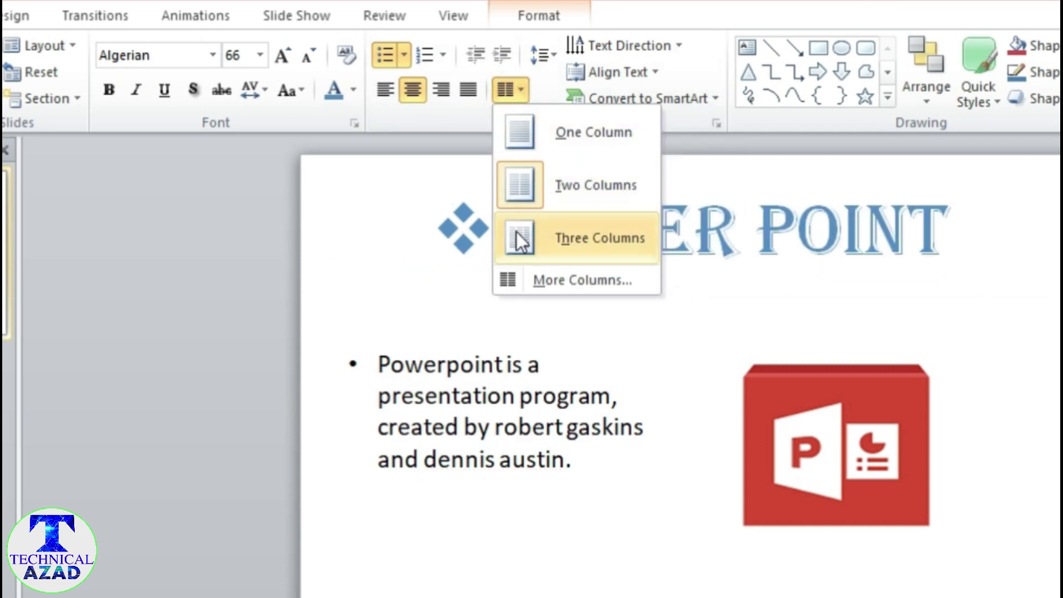